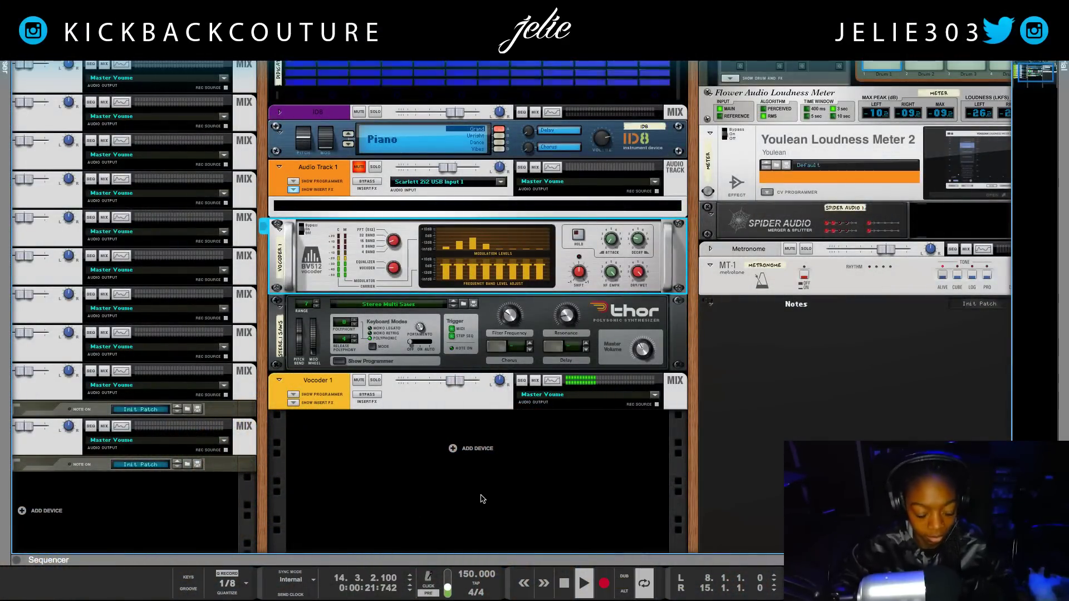
# Step: Stop playback, try deleting the devices from Audio Track 1 through the Vocoder 1 channel, and undo the deletion
pyautogui.press('space')
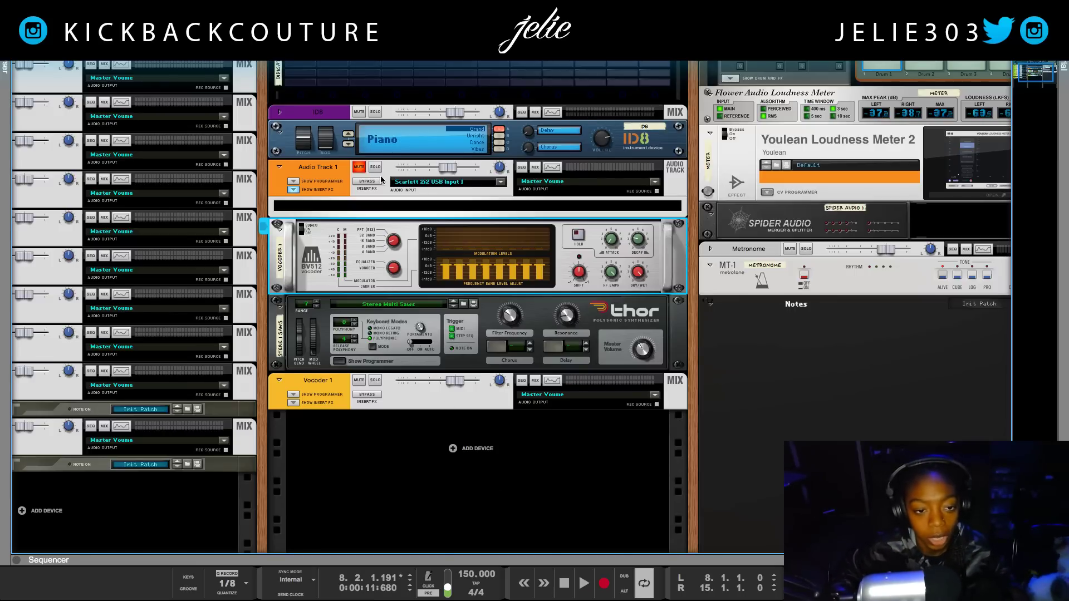
pyautogui.click(371, 163)
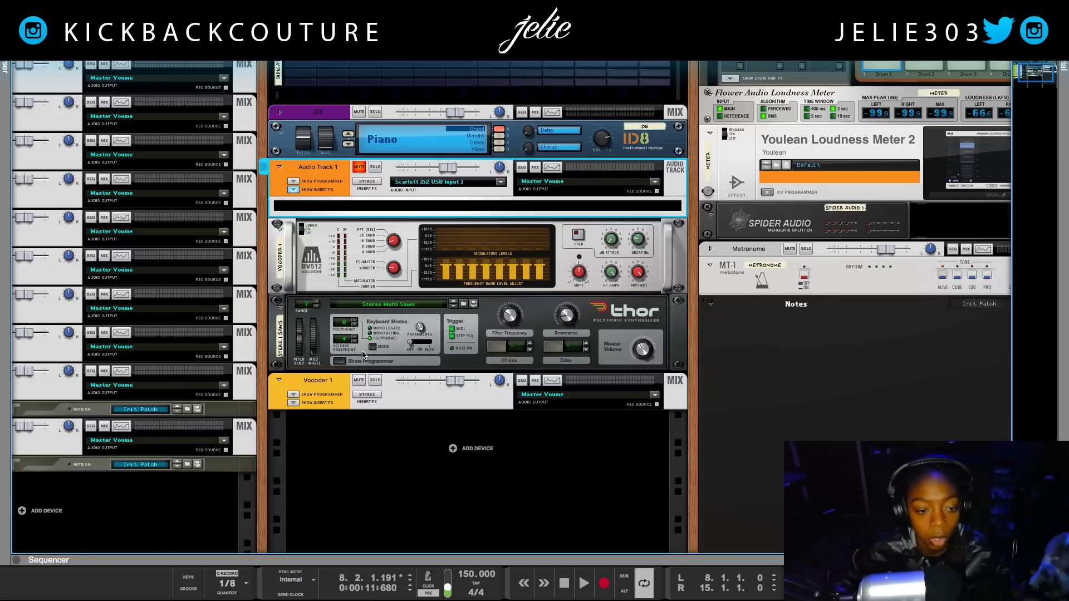
pyautogui.keyDown('shift'); pyautogui.click(317, 401); pyautogui.keyUp('shift')
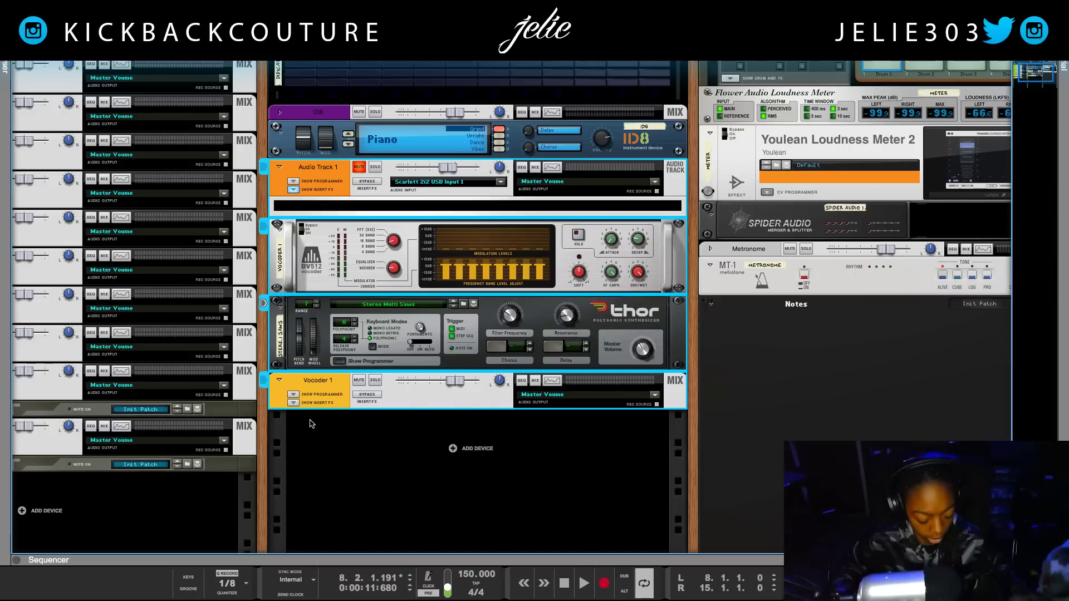
pyautogui.press('Delete')
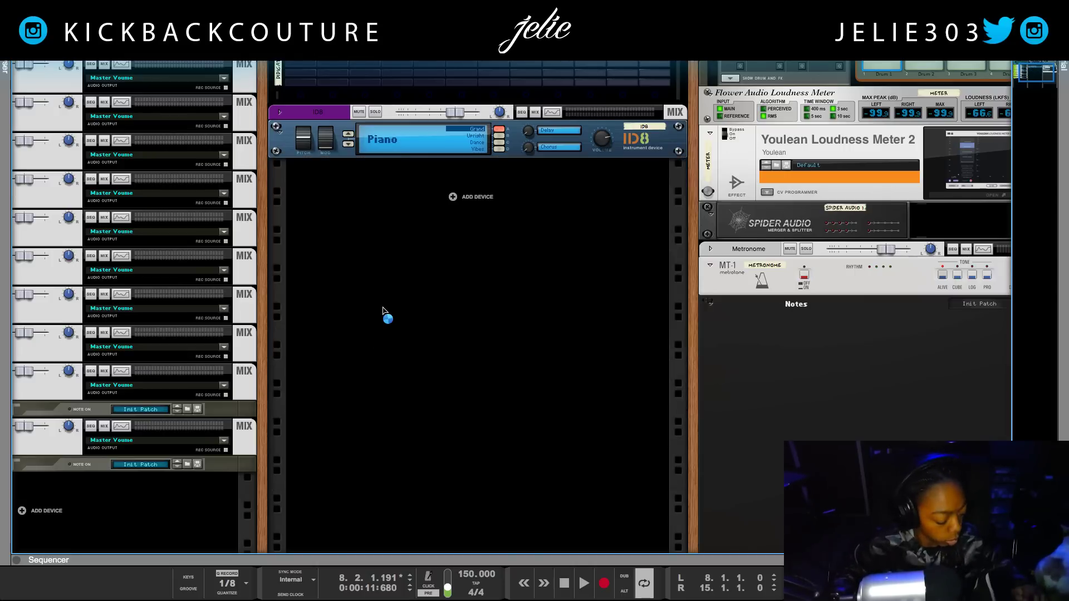
pyautogui.hotkey('ctrl', 'z')
# Step: Unmute Audio Track 1 and undo the earlier cabling and channel renaming until the vocoder, Thor and mix channel are disconnected
pyautogui.click(354, 161)
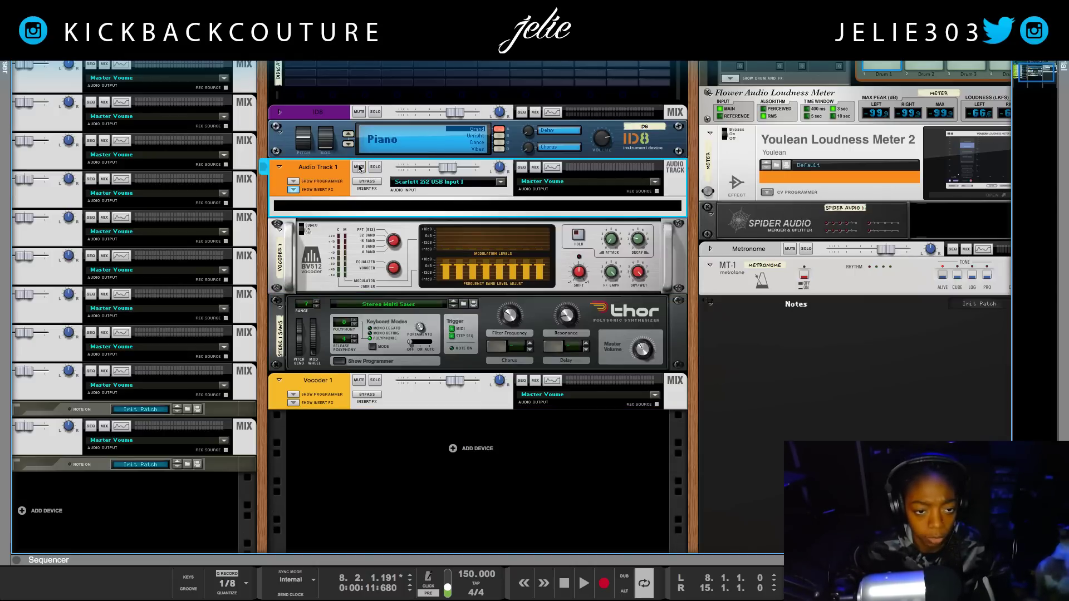
pyautogui.press('Tab')
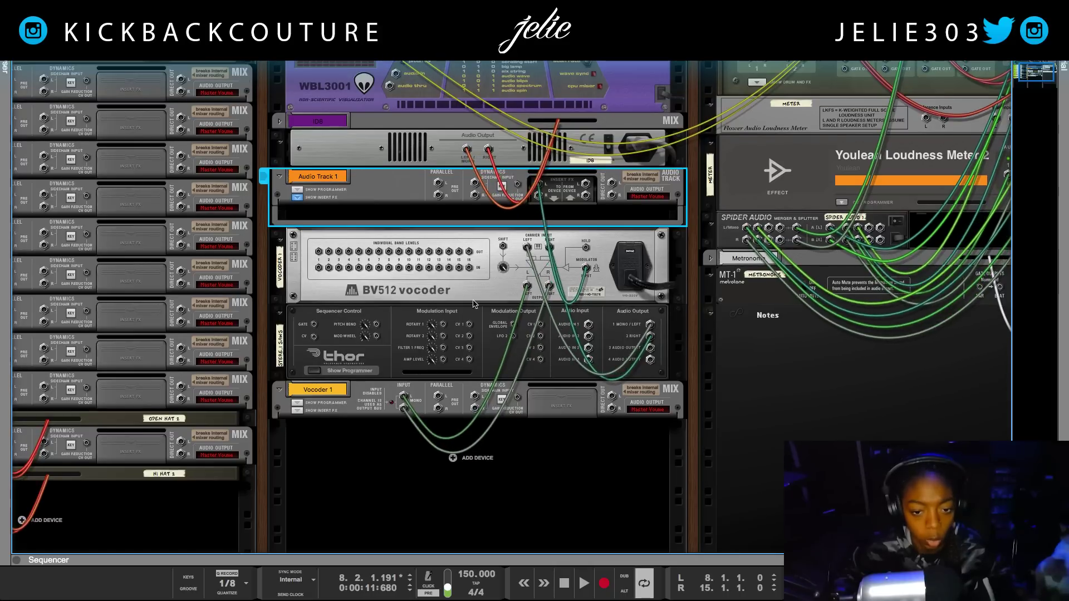
pyautogui.click(547, 250)
pyautogui.hotkey('ctrl', 'z')
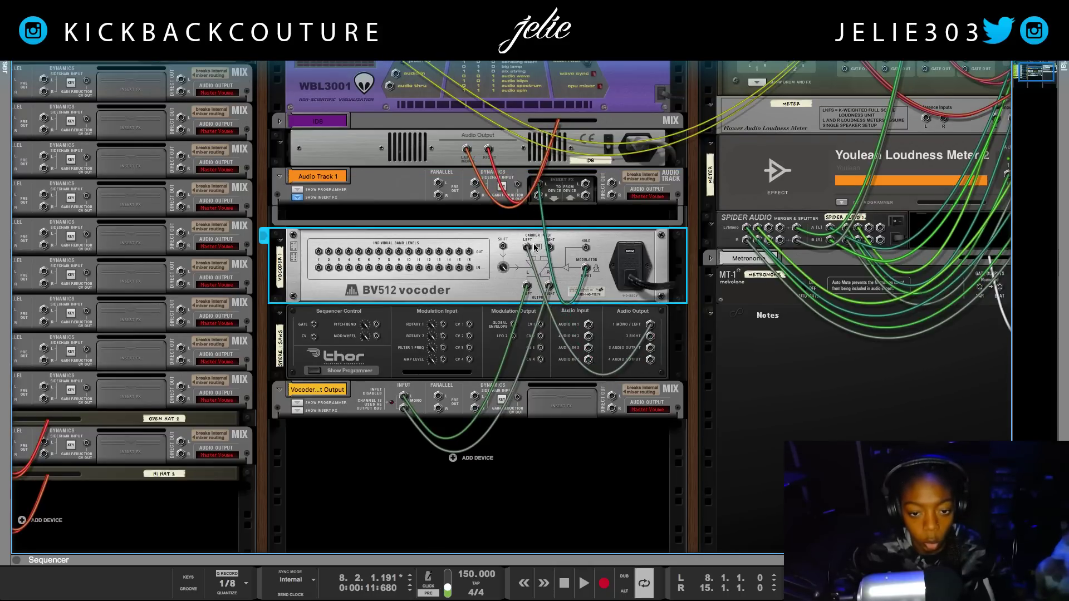
pyautogui.hotkey('ctrl', 'z')
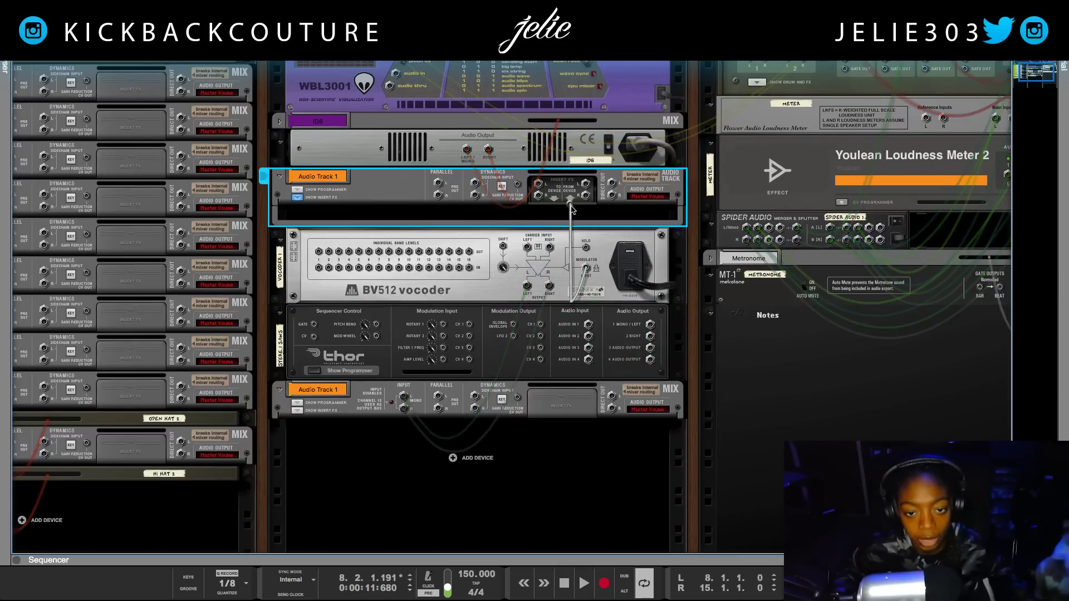
pyautogui.hotkey('ctrl', 'z')
pyautogui.hotkey('ctrl', 'z')
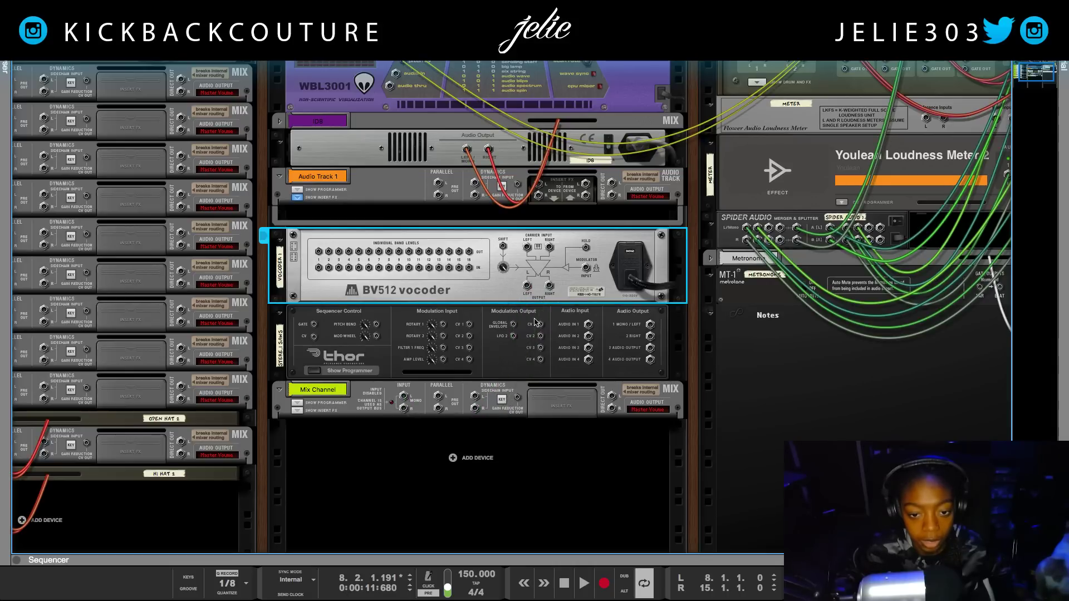
pyautogui.press('Tab')
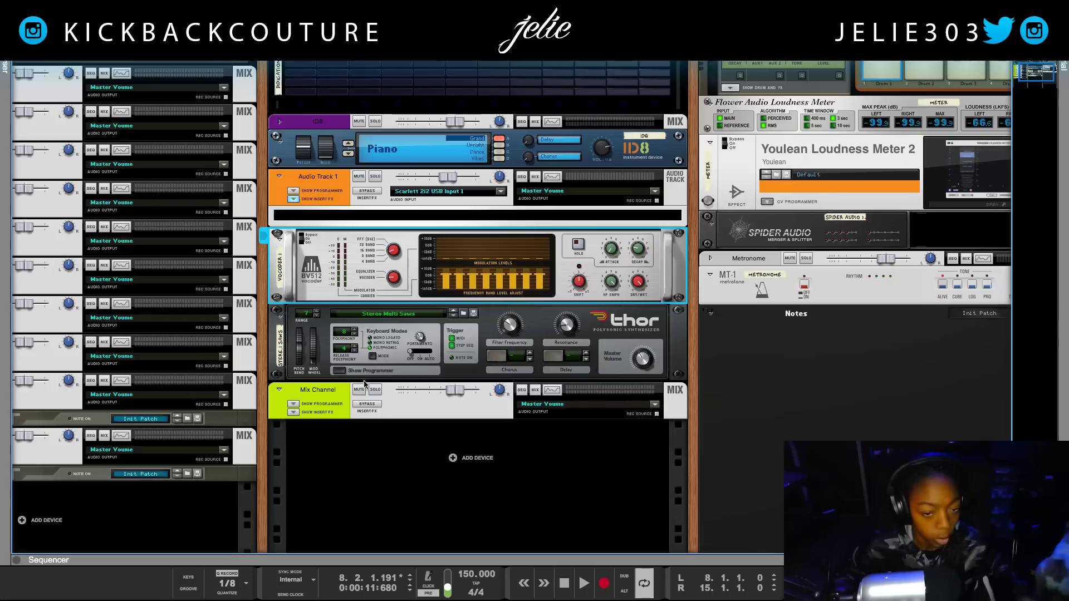
pyautogui.scroll(1, 328, 207)
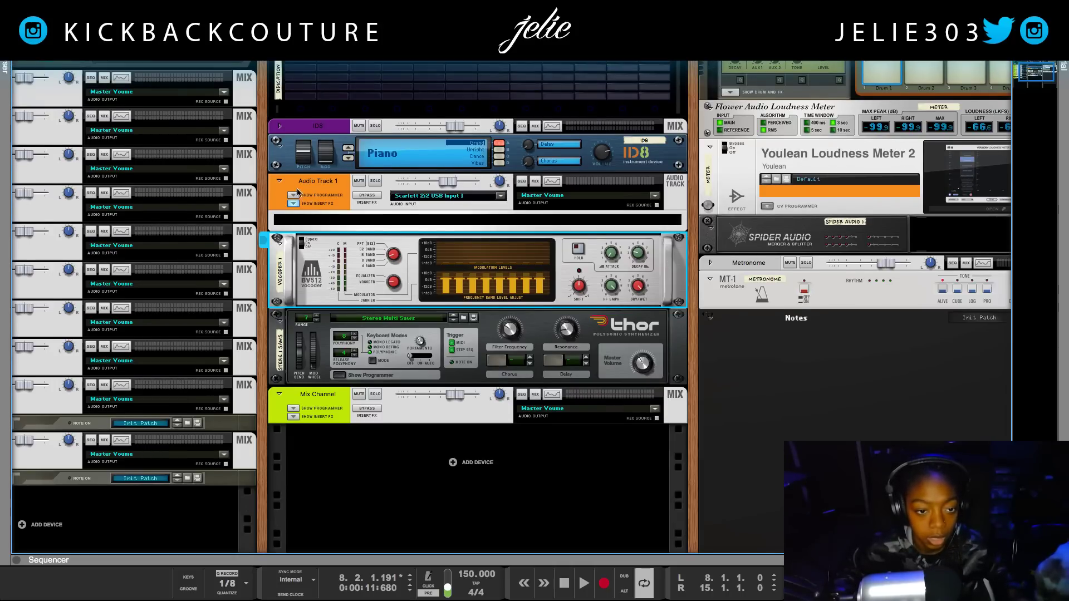
pyautogui.click(309, 190)
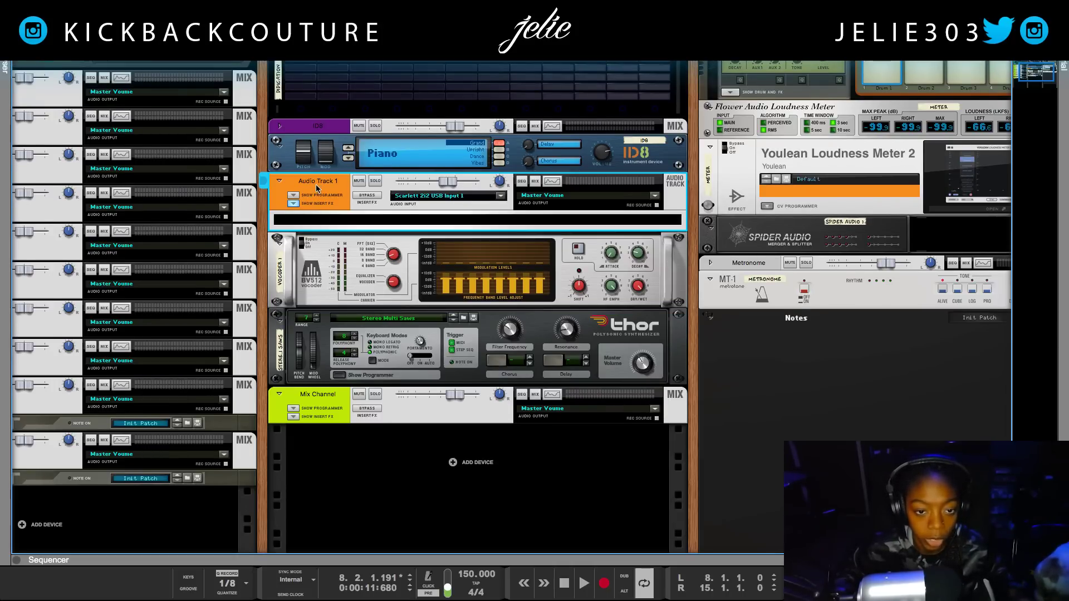
pyautogui.click(322, 277)
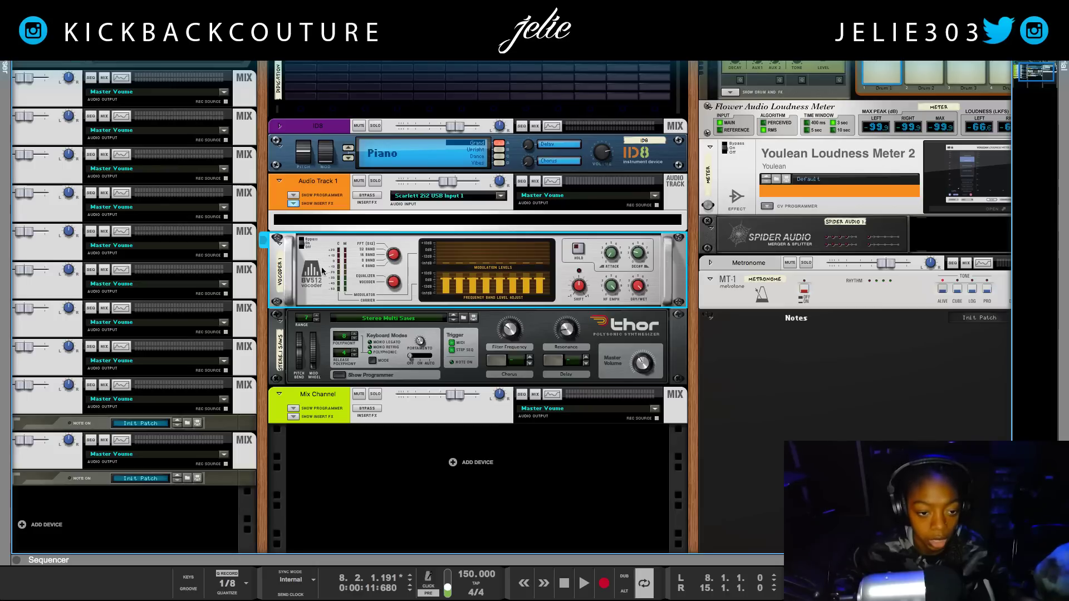
pyautogui.click(319, 188)
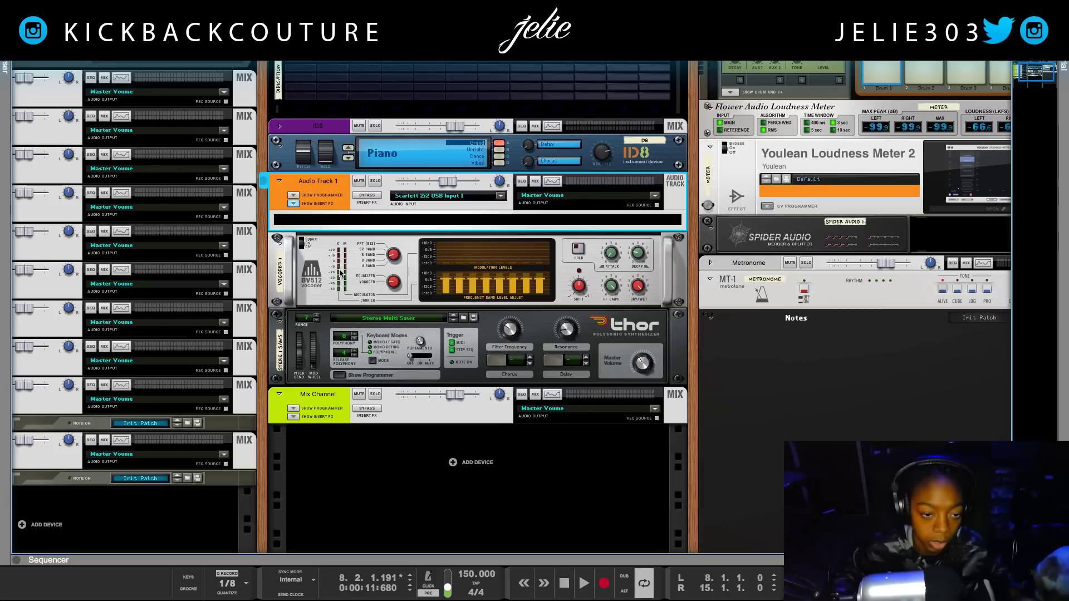
# Step: Delete the BV512 vocoder, the Thor synthesizer and the mix channel below Audio Track 1
pyautogui.click(324, 263)
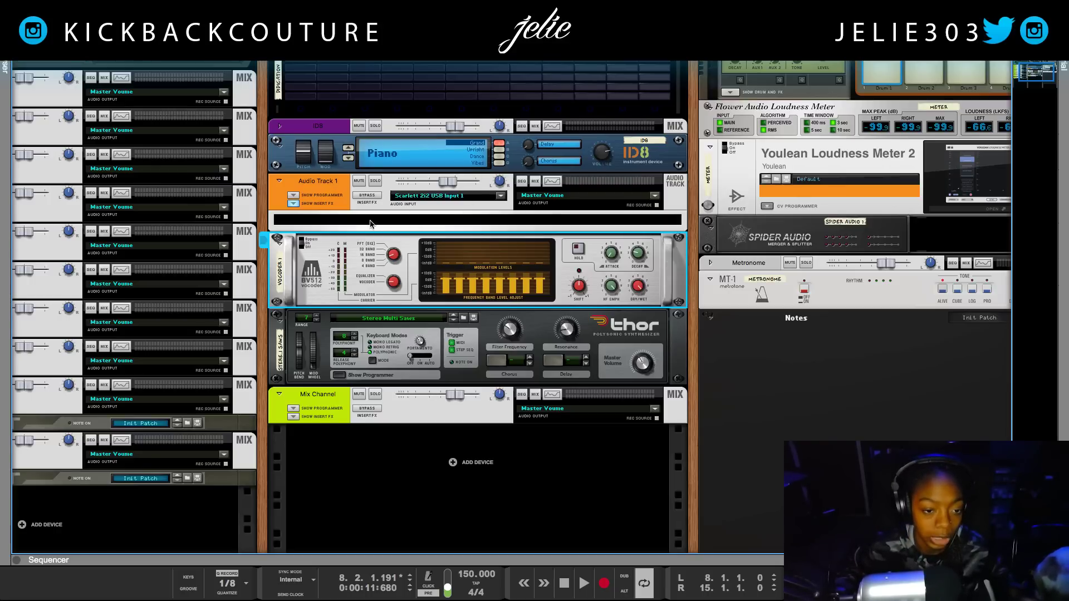
pyautogui.scroll(-2, 370, 223)
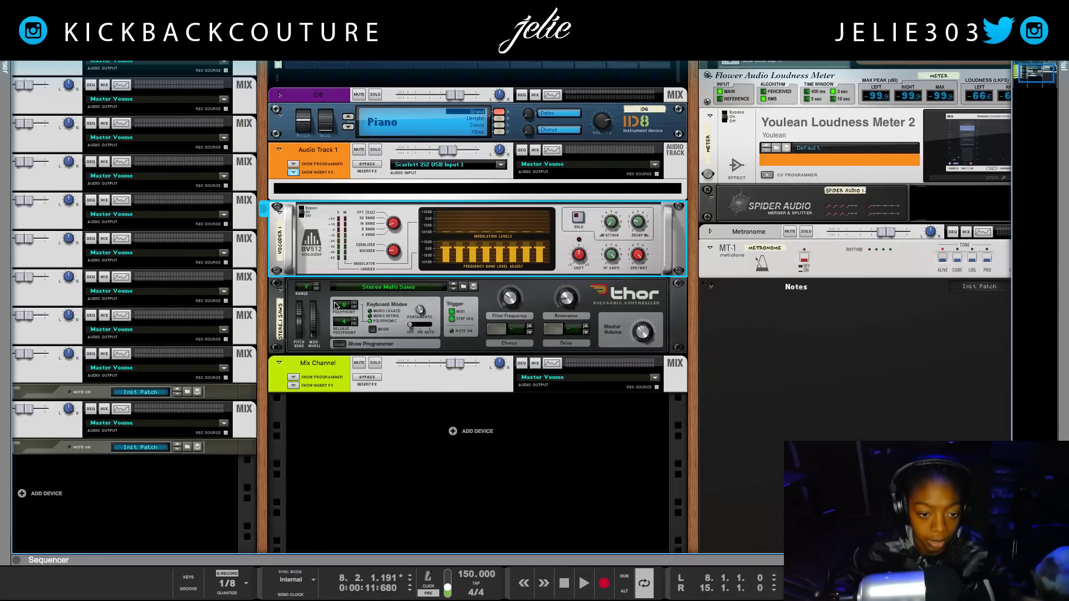
pyautogui.keyDown('shift'); pyautogui.click(333, 384); pyautogui.keyUp('shift')
pyautogui.press('Delete')
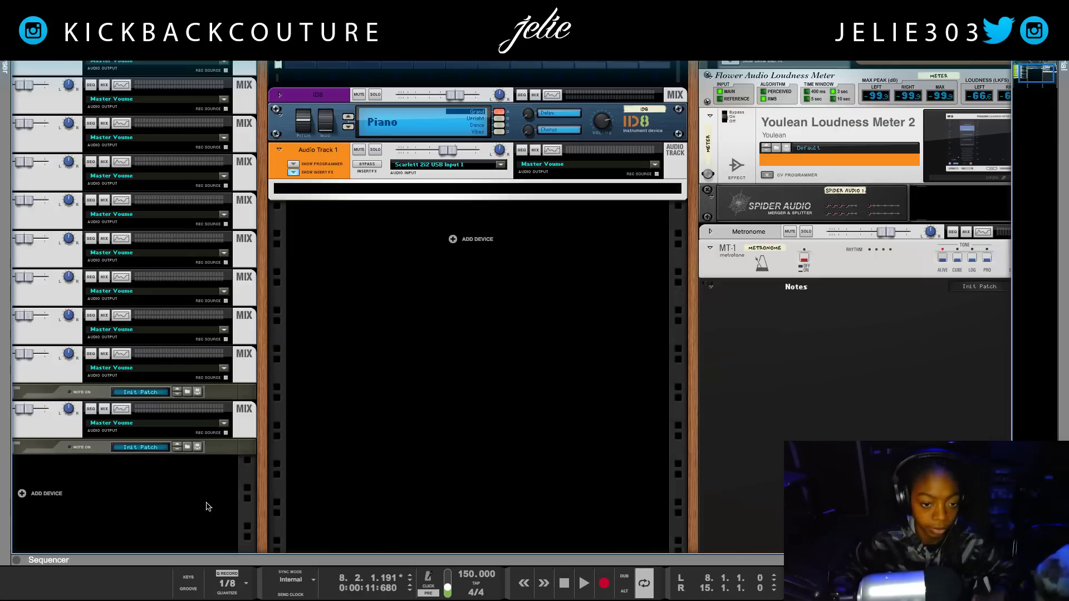
# Step: Select Audio Track 1, play back the song's loop to listen to it, and stop playback
pyautogui.moveTo(337, 156); pyautogui.dragTo(276, 181)
pyautogui.scroll(-3, 276, 181)
pyautogui.press('space')
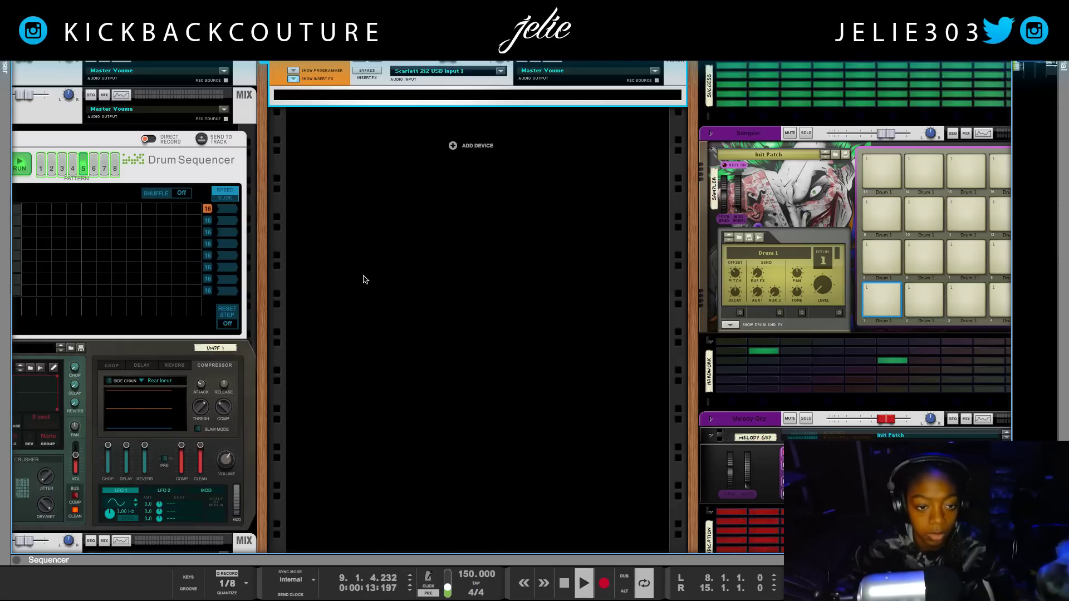
pyautogui.moveTo(268, 256); pyautogui.dragTo(317, 253)
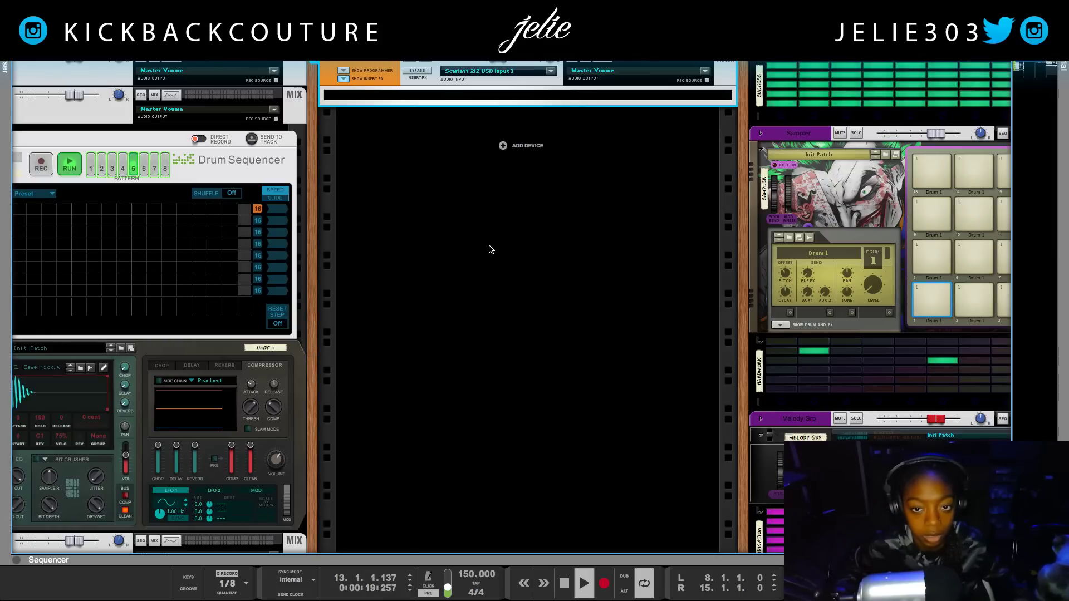
pyautogui.press('space')
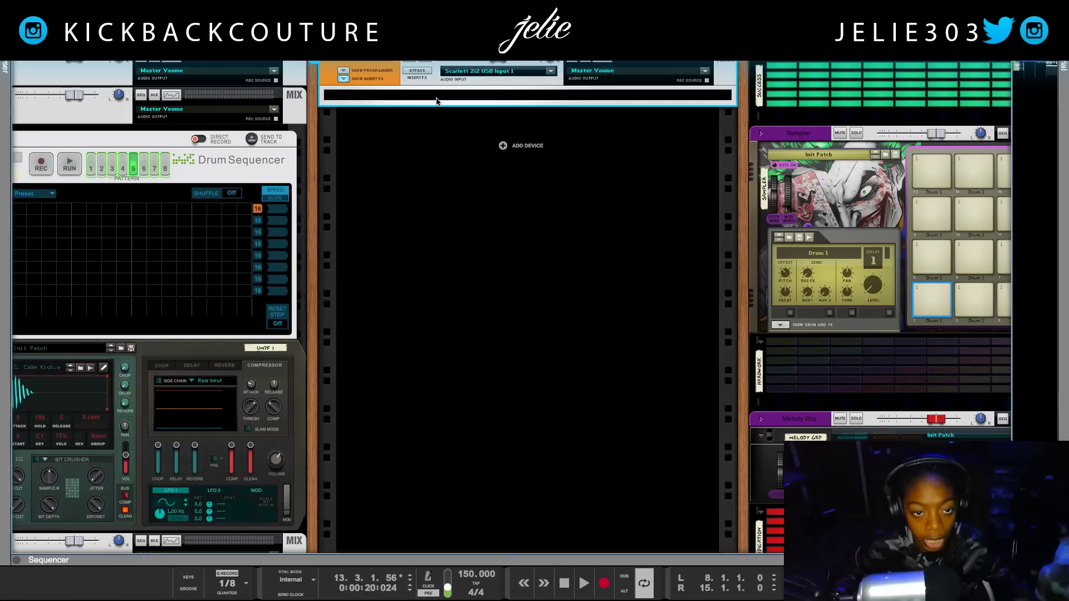
# Step: Create a mix channel below Audio Track 1 and check its connections on the back of the rack
pyautogui.rightClick(518, 150)
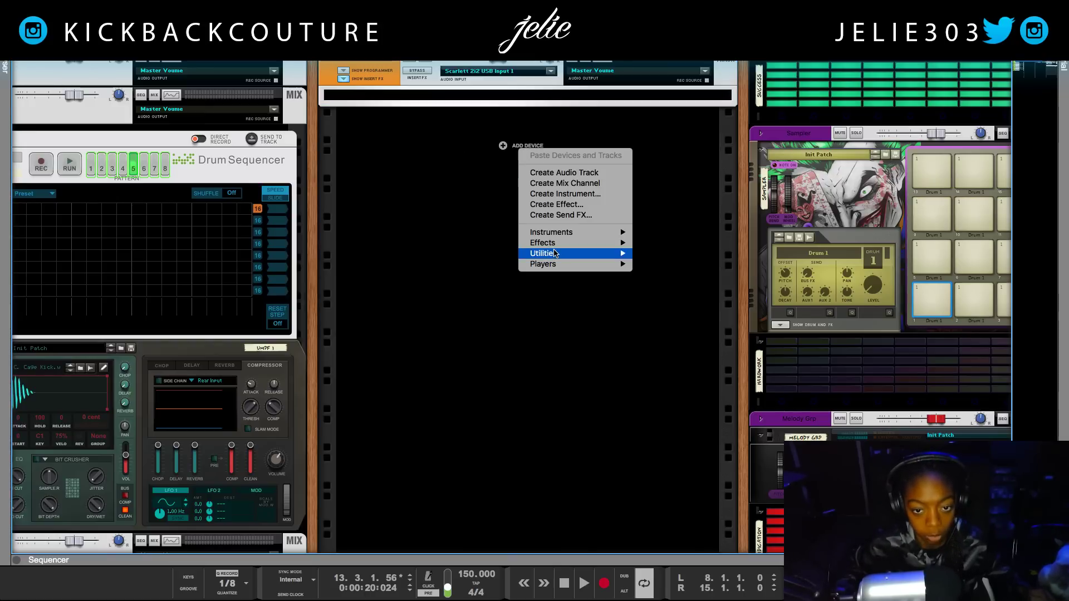
pyautogui.click(575, 184)
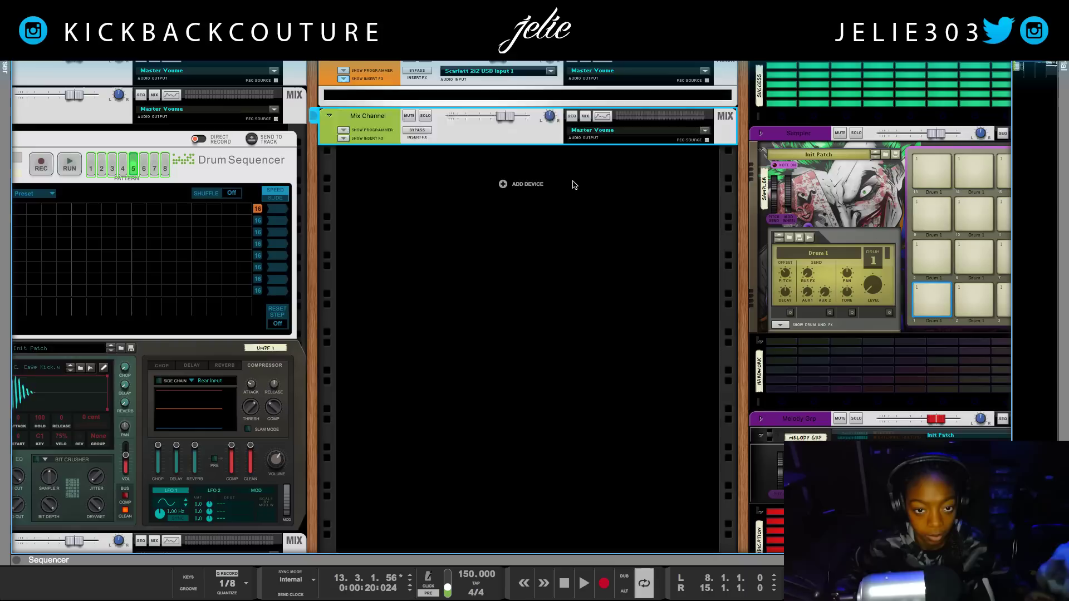
pyautogui.press('Tab')
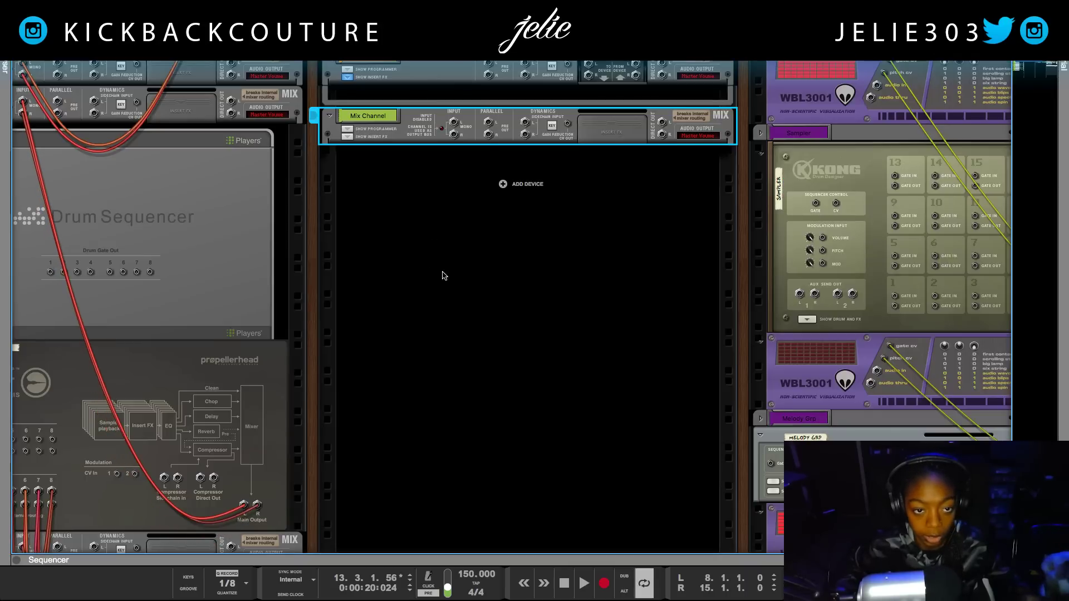
pyautogui.press('Tab')
# Step: Try adding an automatically cabled BV512 Digital Vocoder below the mix channel, check its rear connections, and undo it
pyautogui.rightClick(493, 196)
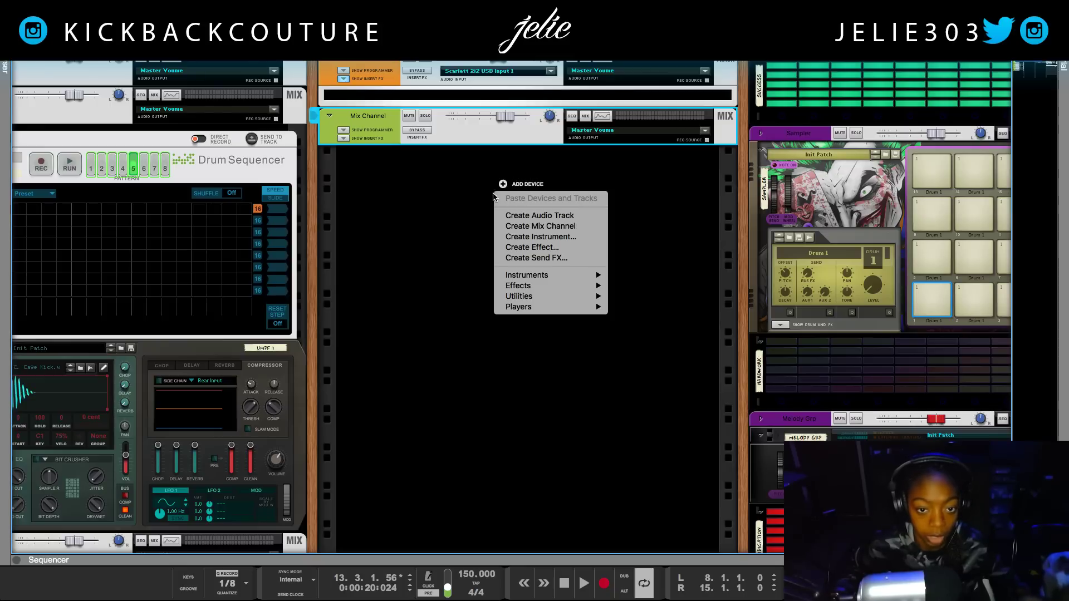
pyautogui.moveTo(524, 285)
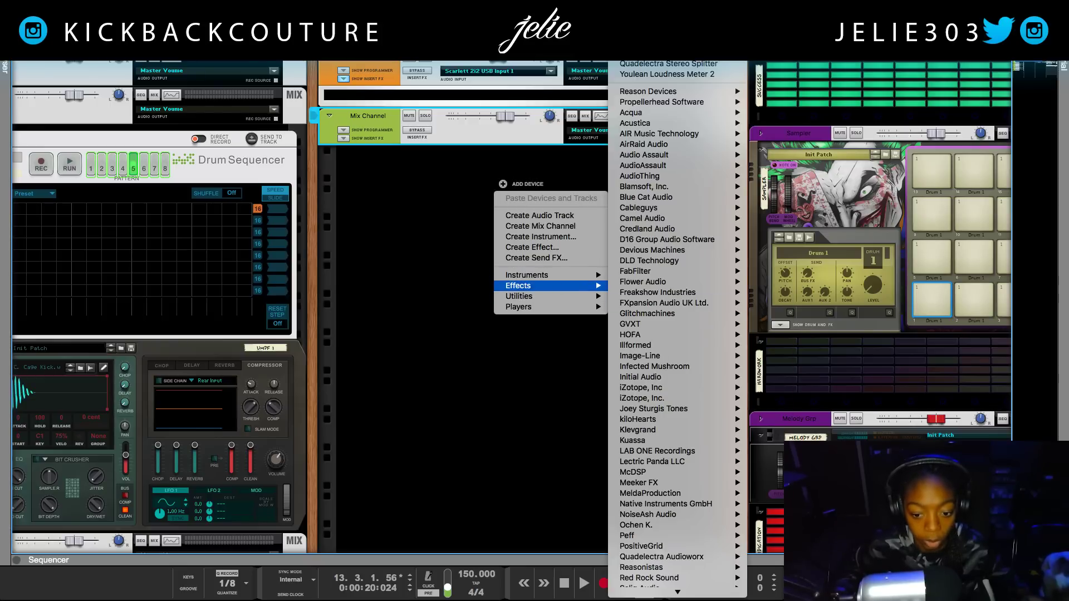
pyautogui.moveTo(702, 92)
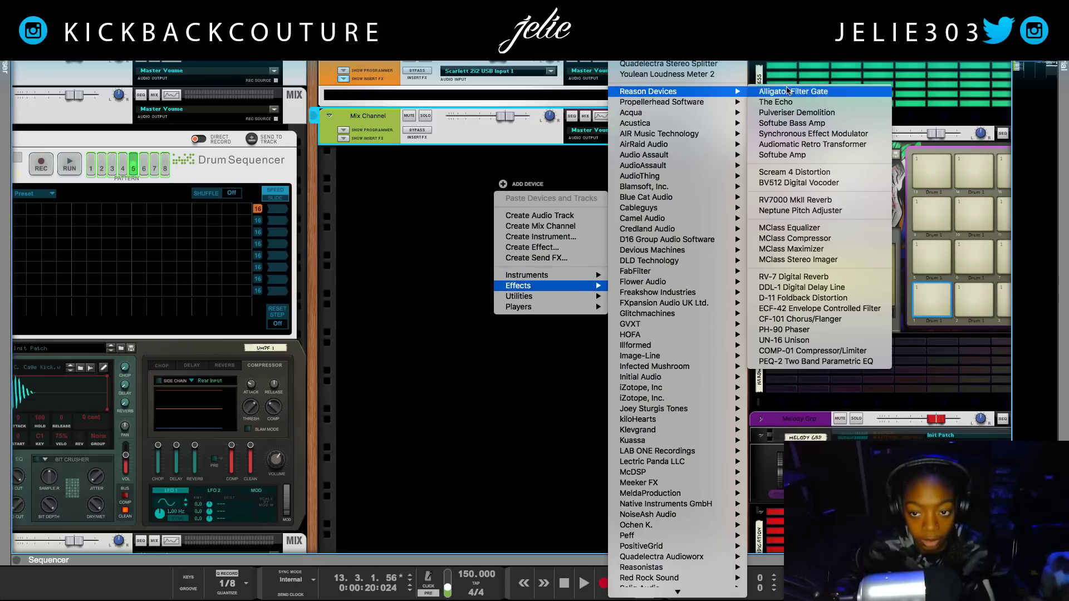
pyautogui.click(828, 190)
pyautogui.press('Tab')
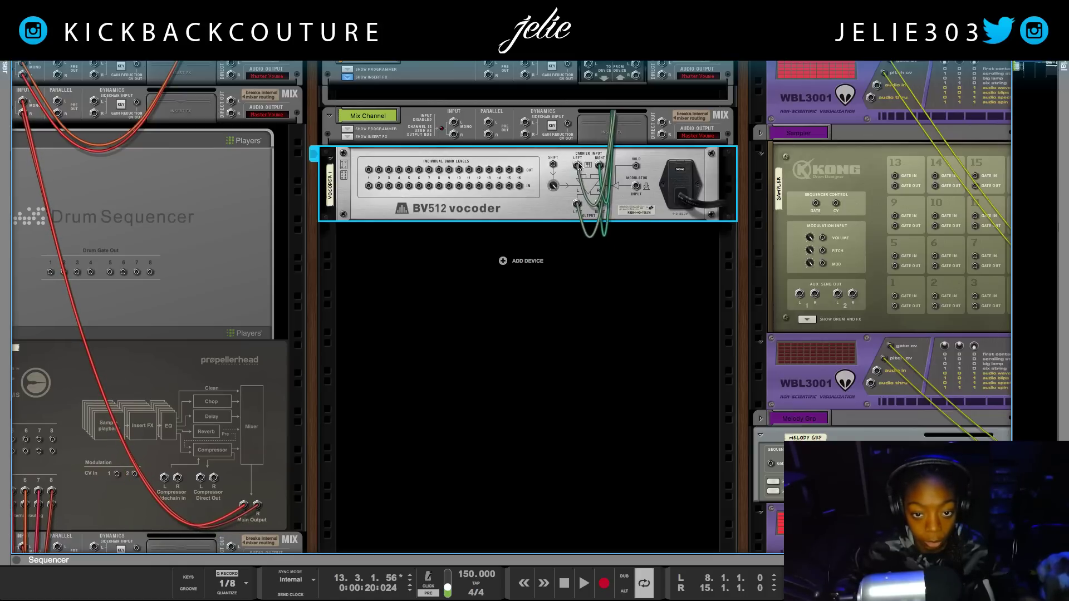
pyautogui.hotkey('ctrl', 'z')
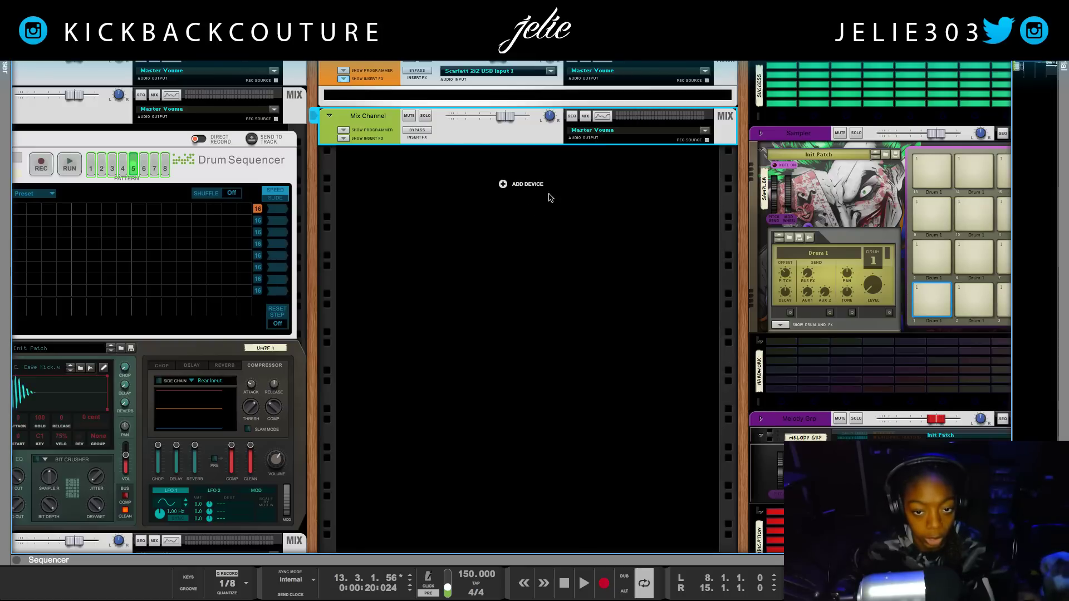
# Step: Add a BV512 Digital Vocoder below the mix channel without automatic cabling and check its back for cables
pyautogui.rightClick(539, 197)
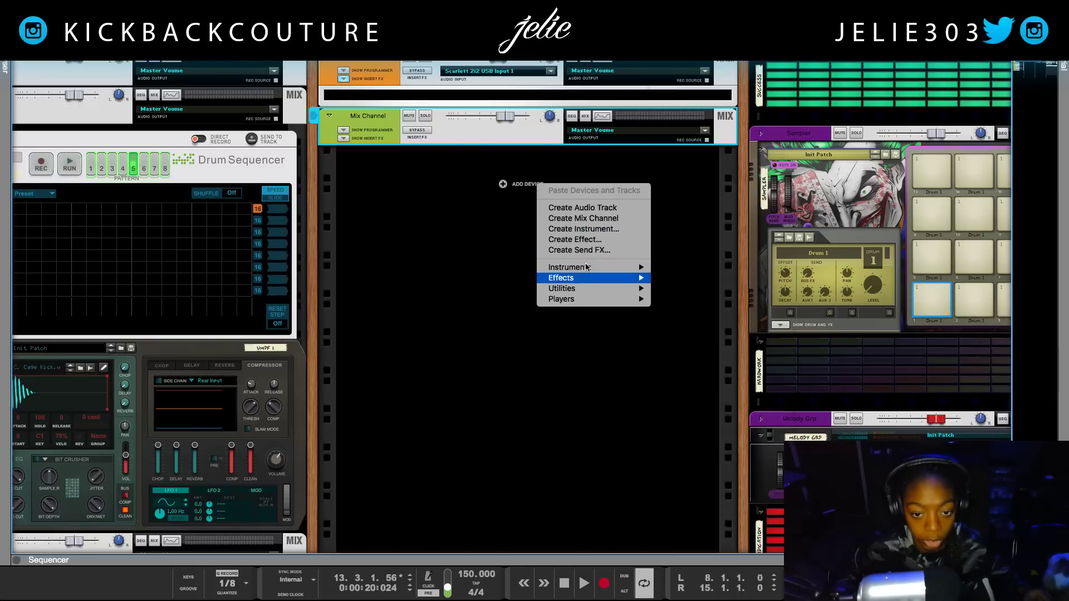
pyautogui.moveTo(583, 277)
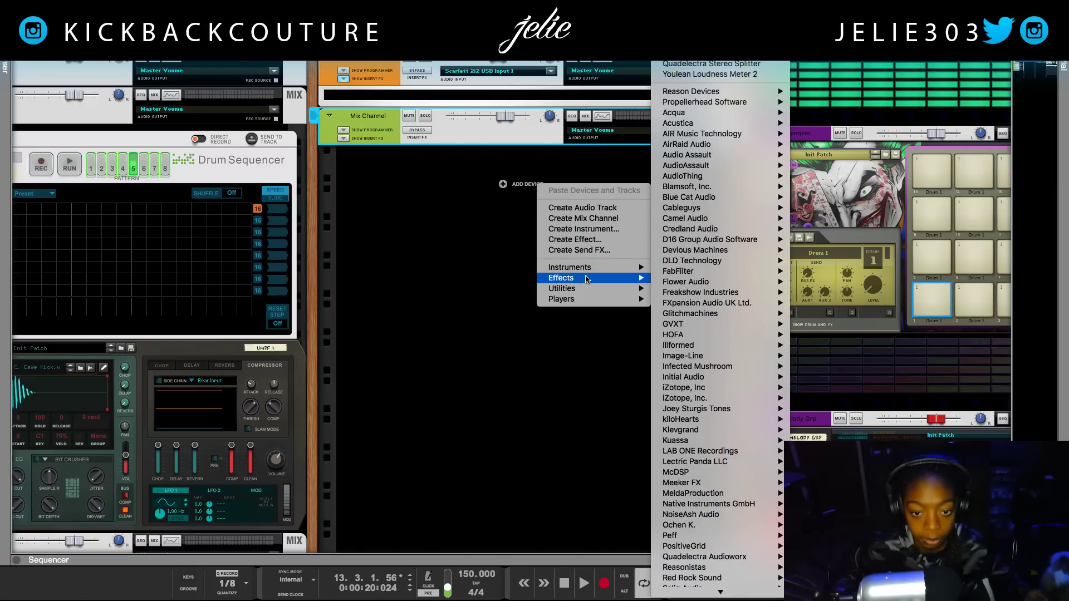
pyautogui.moveTo(637, 277)
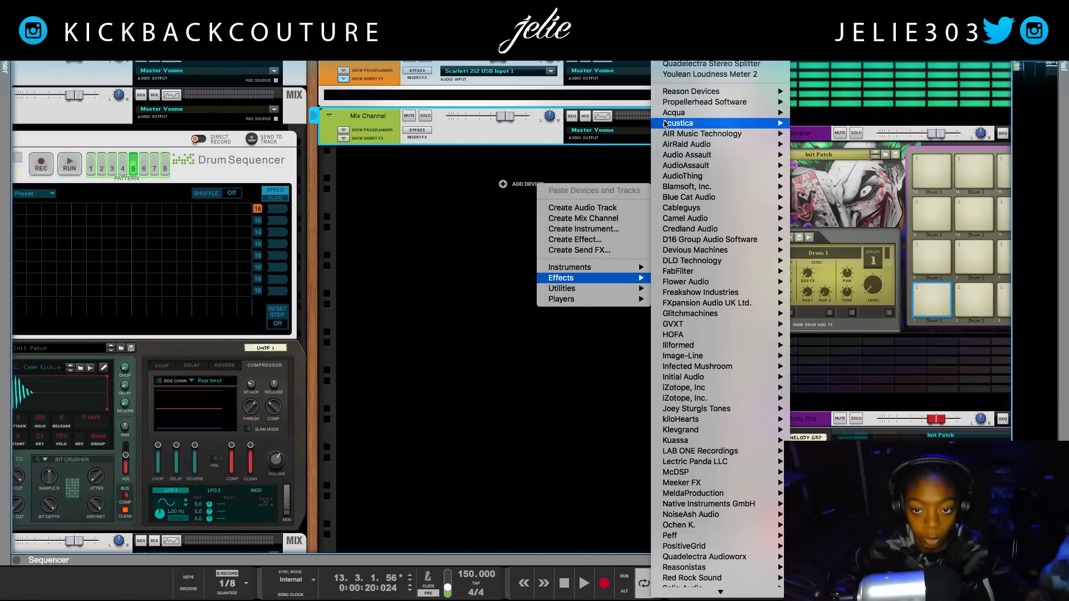
pyautogui.moveTo(657, 91)
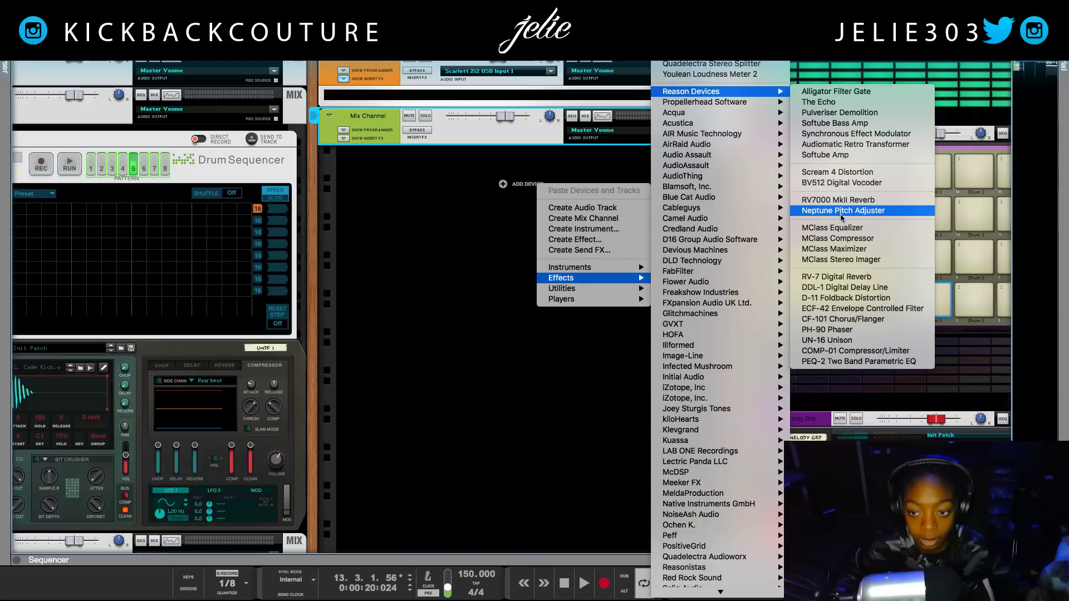
pyautogui.click(852, 183)
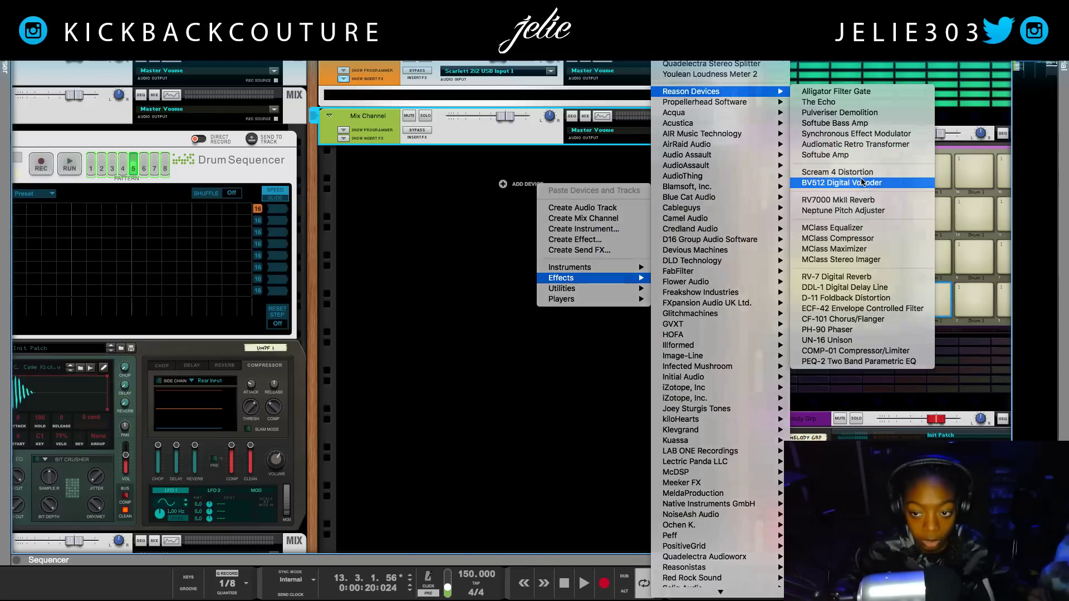
pyautogui.press('Tab')
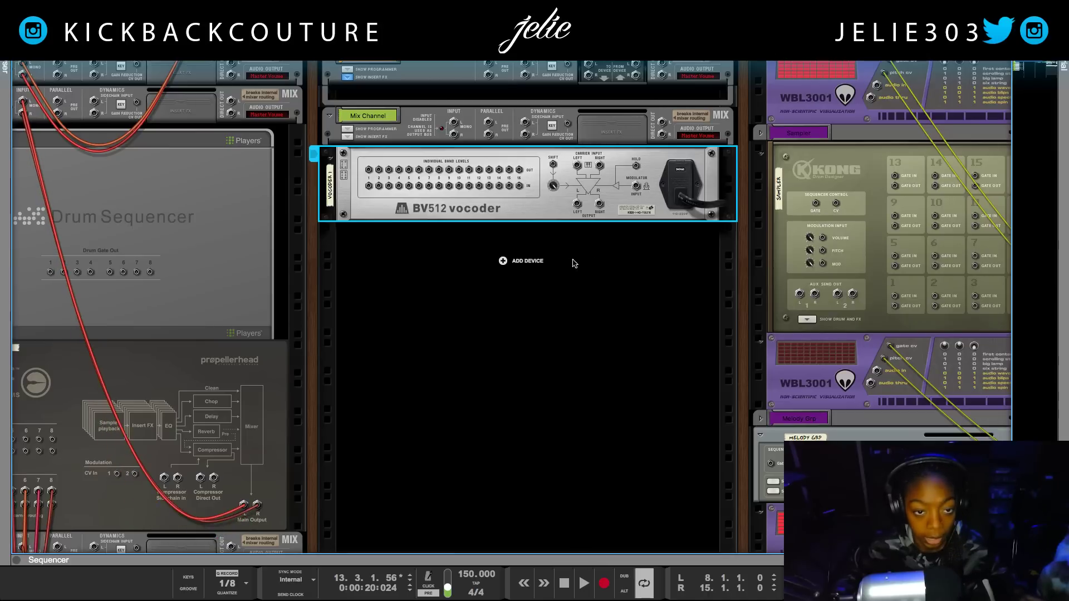
pyautogui.press('Tab')
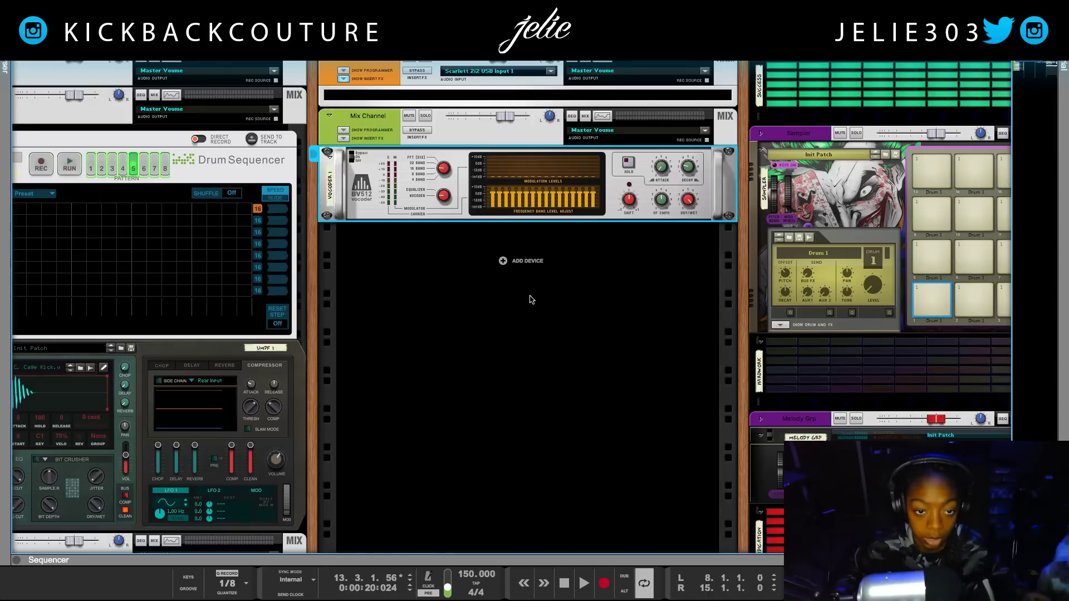
# Step: Add a Thor Polysonic Synthesizer to the rack directly below the BV512 vocoder
pyautogui.rightClick(533, 268)
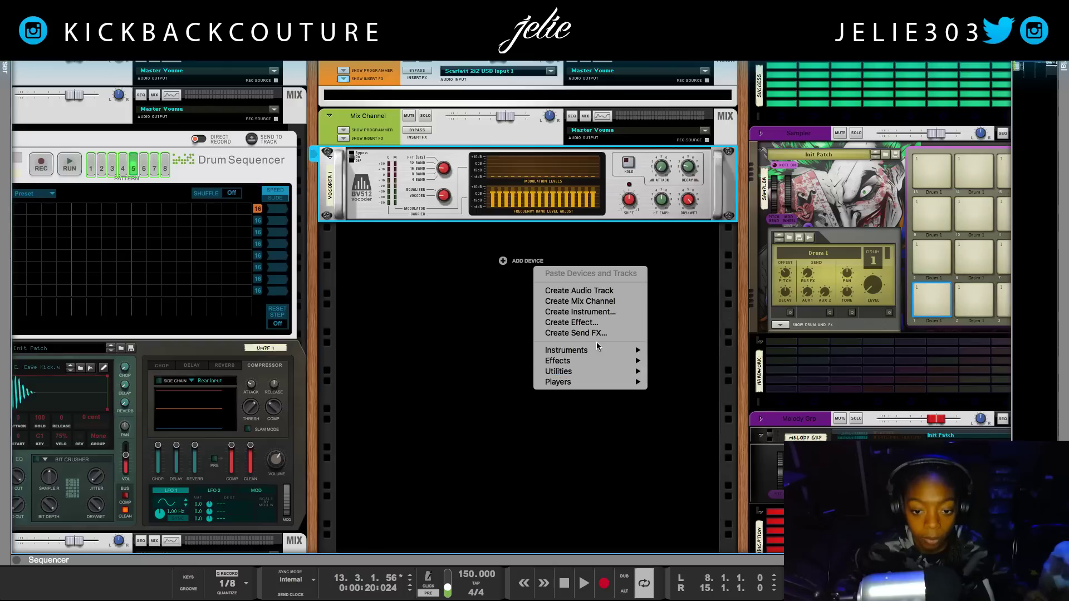
pyautogui.moveTo(606, 345)
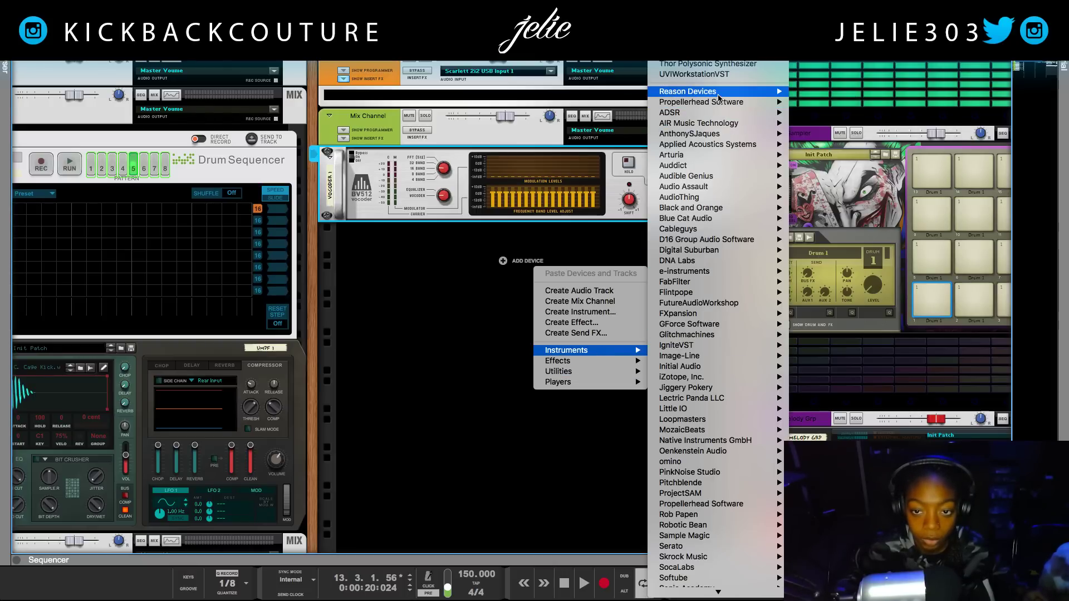
pyautogui.moveTo(719, 93)
pyautogui.click(833, 157)
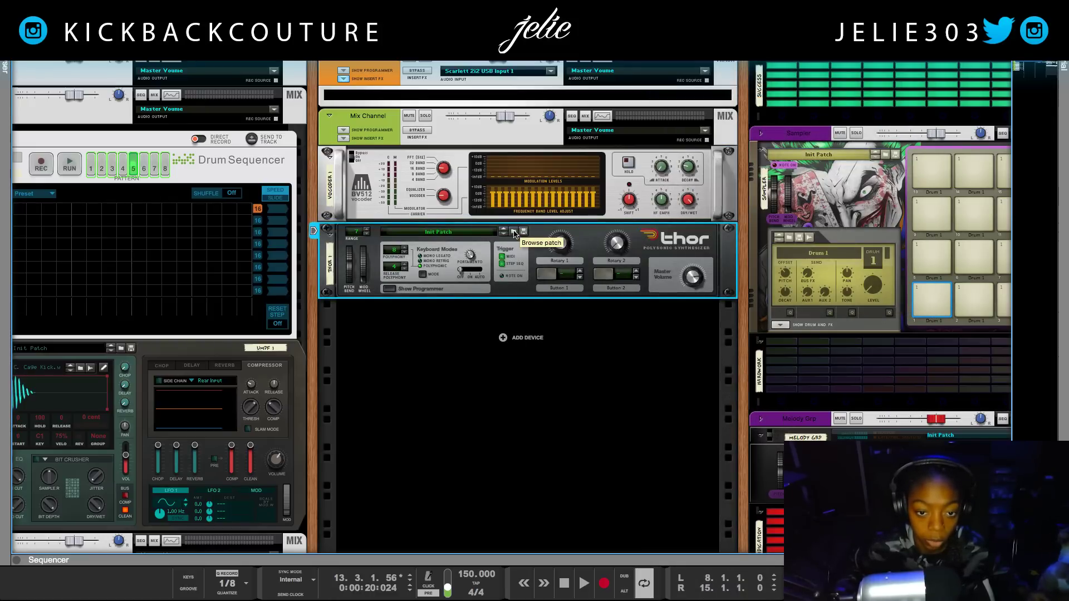
# Step: Load the Super Saw Stack 2.thor patch into the Thor synthesizer and return to the full rack view
pyautogui.click(513, 232)
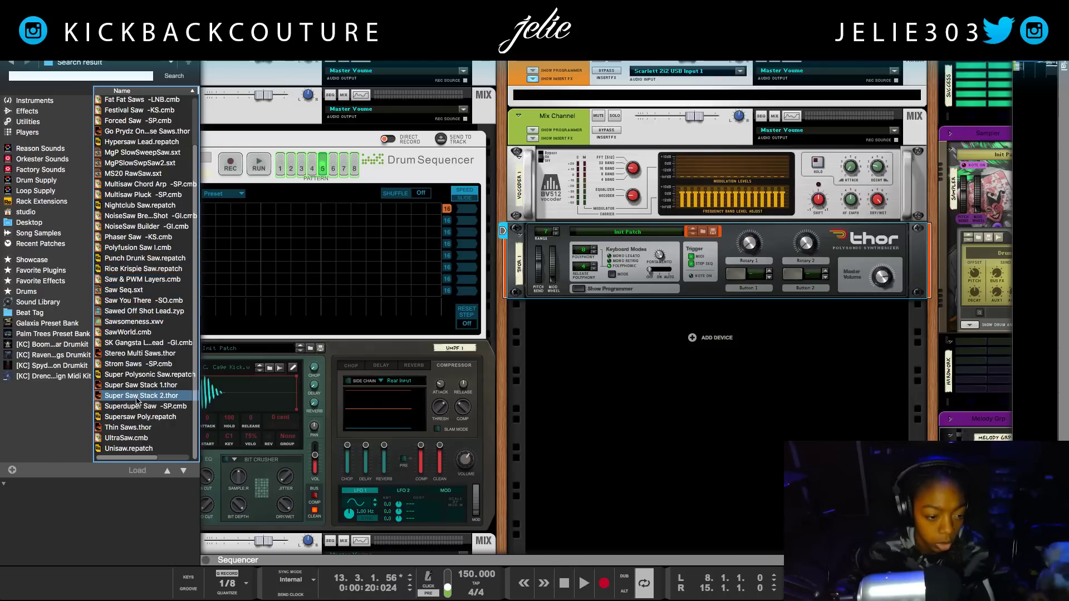
pyautogui.moveTo(138, 396); pyautogui.dragTo(517, 259)
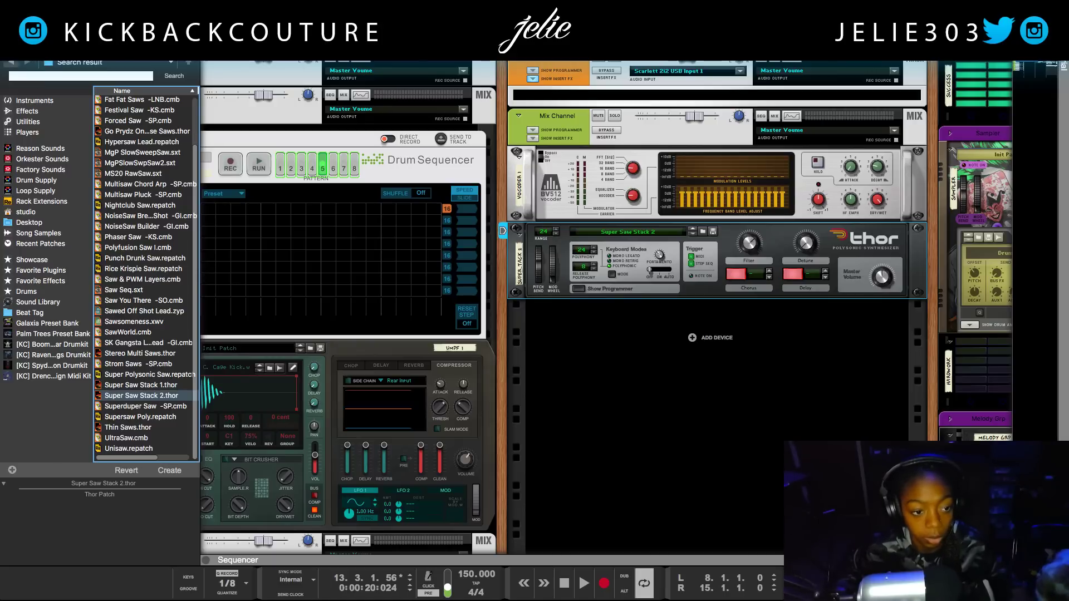
pyautogui.press('F2')
pyautogui.press('F2')
pyautogui.press('F3')
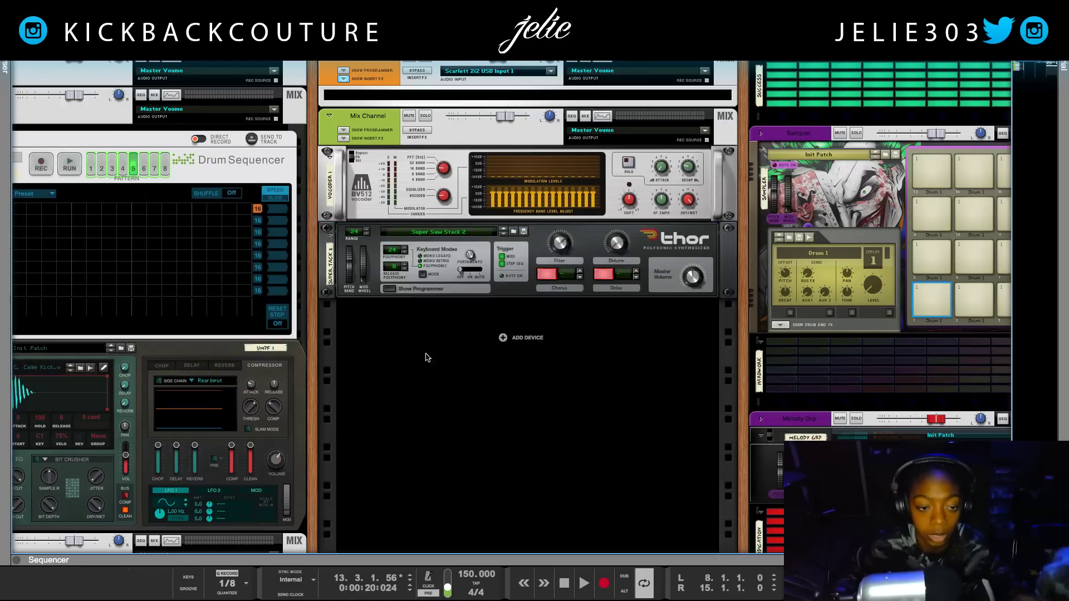
# Step: On the back of the rack, cable Audio Track 1's direct output to the BV512's modulator input
pyautogui.press('Tab')
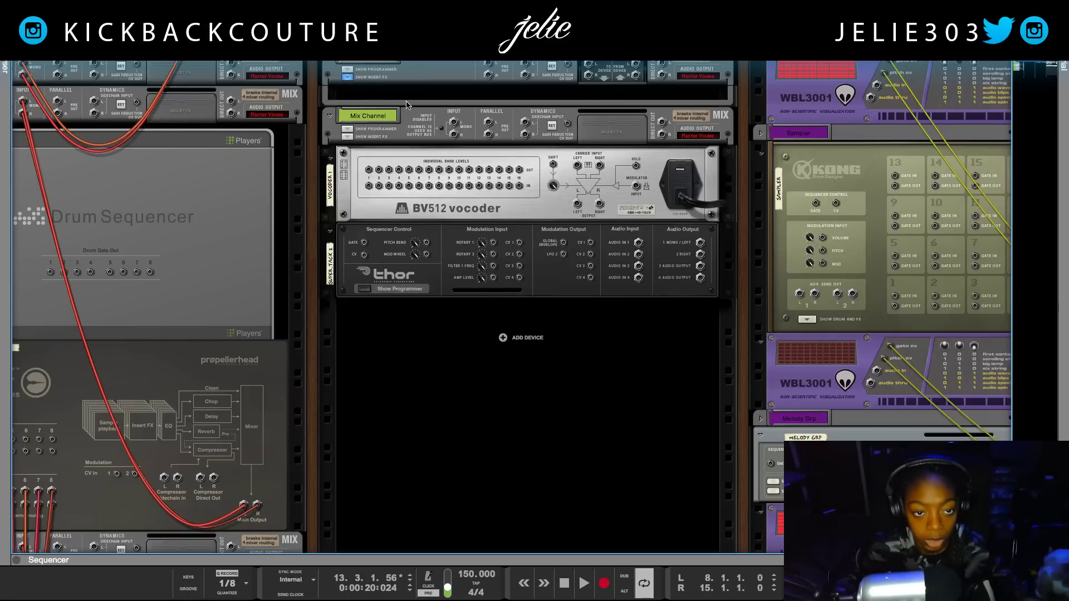
pyautogui.click(422, 64)
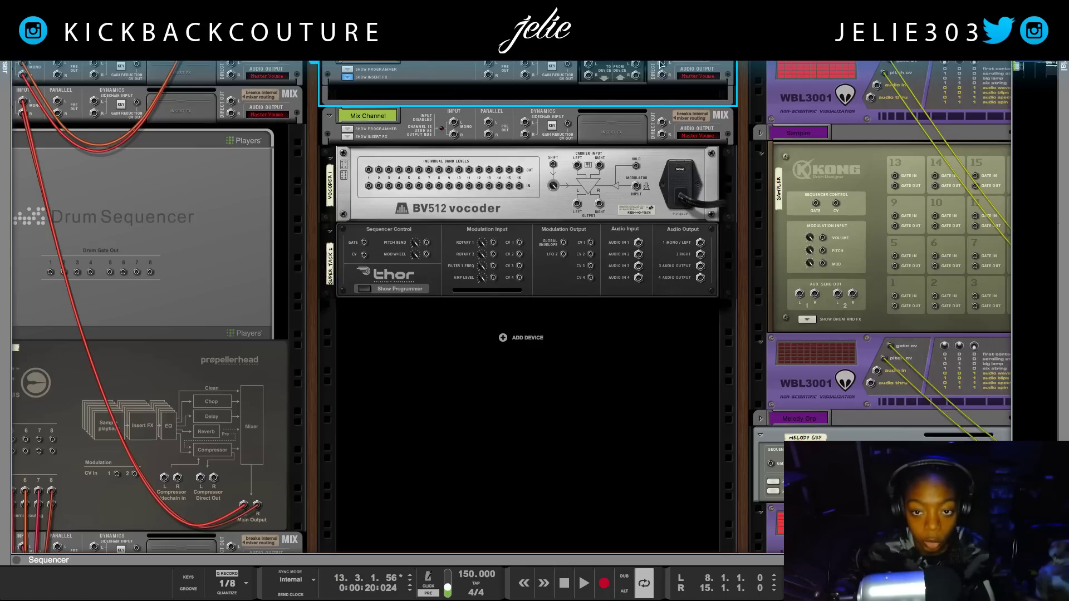
pyautogui.moveTo(660, 65); pyautogui.dragTo(602, 187)
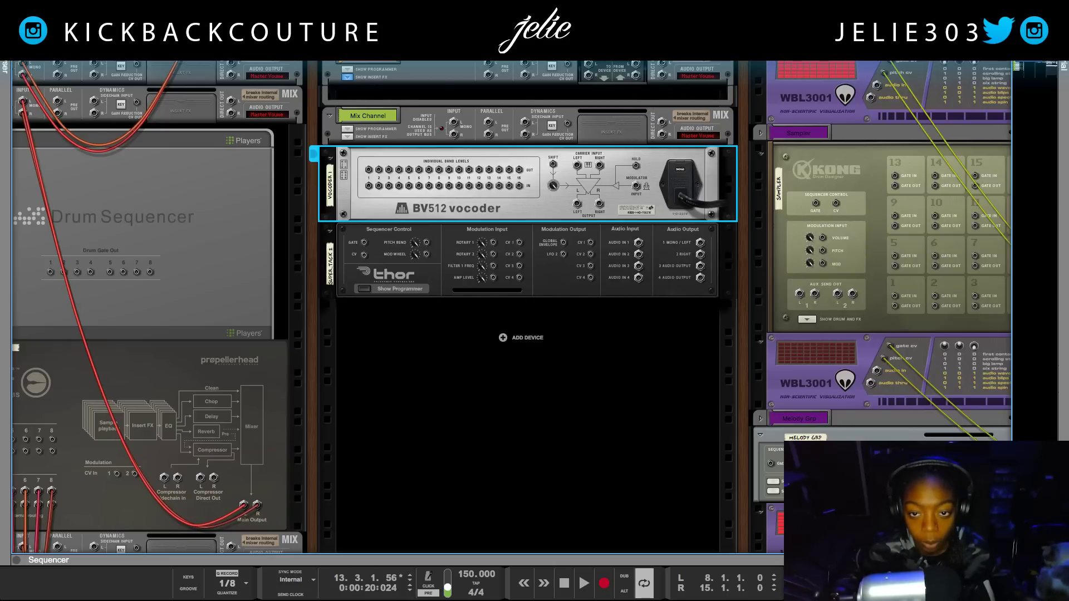
pyautogui.moveTo(661, 68); pyautogui.dragTo(635, 193)
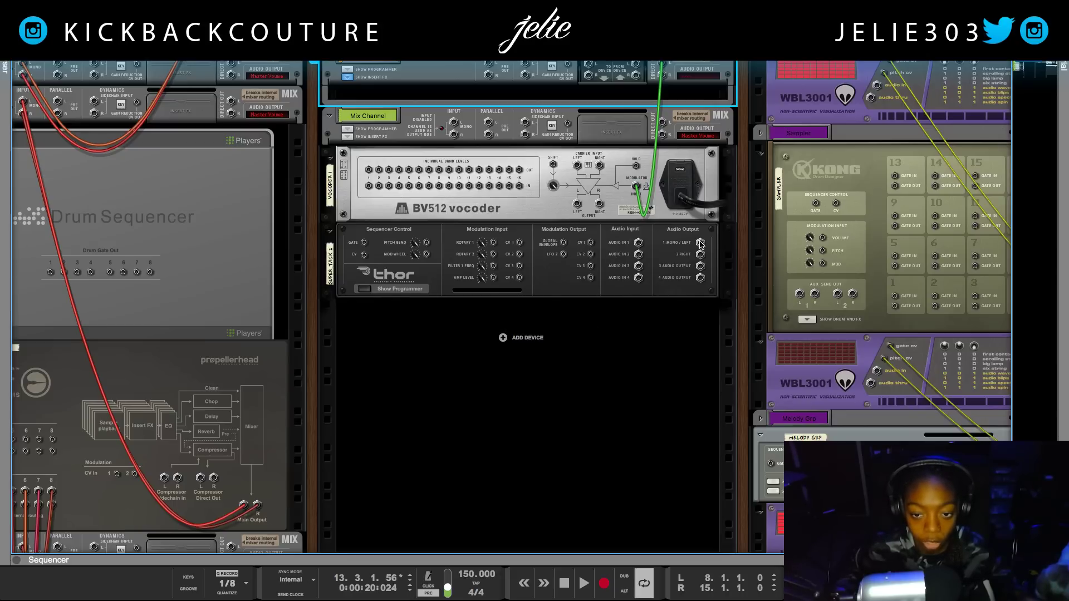
# Step: Cable Thor's main stereo outputs to the BV512's carrier inputs, and the vocoder's outputs to the mix channel's inputs
pyautogui.moveTo(700, 244); pyautogui.dragTo(578, 166)
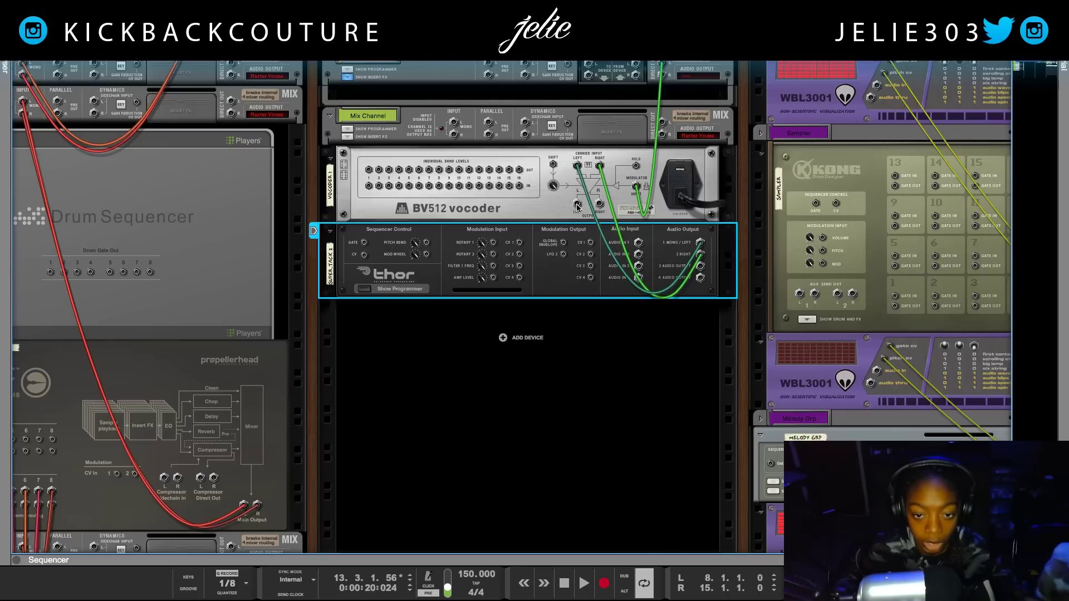
pyautogui.moveTo(577, 207); pyautogui.dragTo(456, 133)
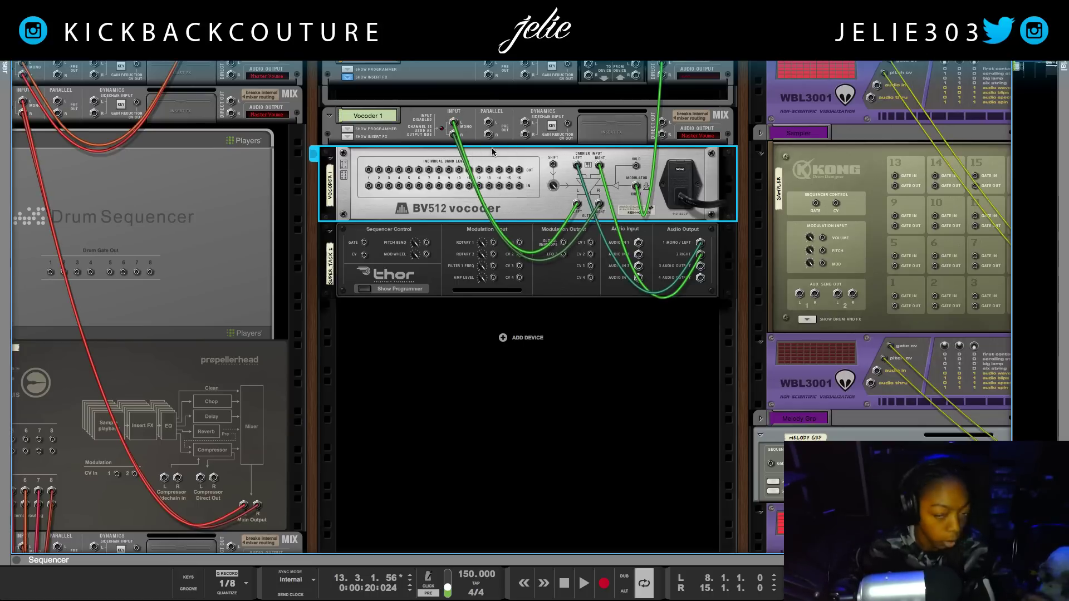
pyautogui.press('Tab')
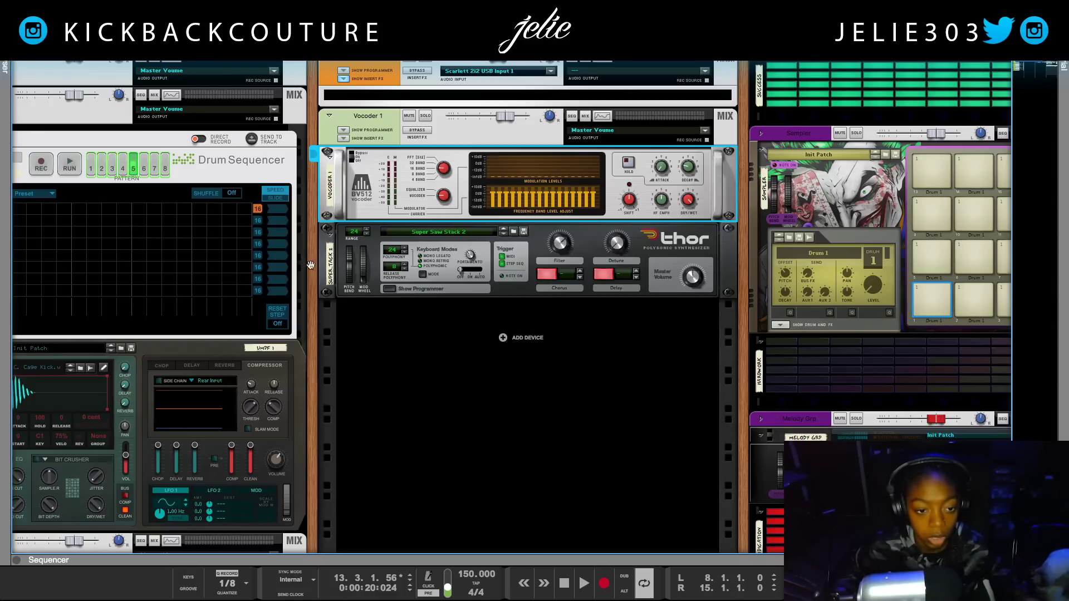
# Step: Select the Thor device and play the song's loop to hear the vocoder
pyautogui.click(330, 264)
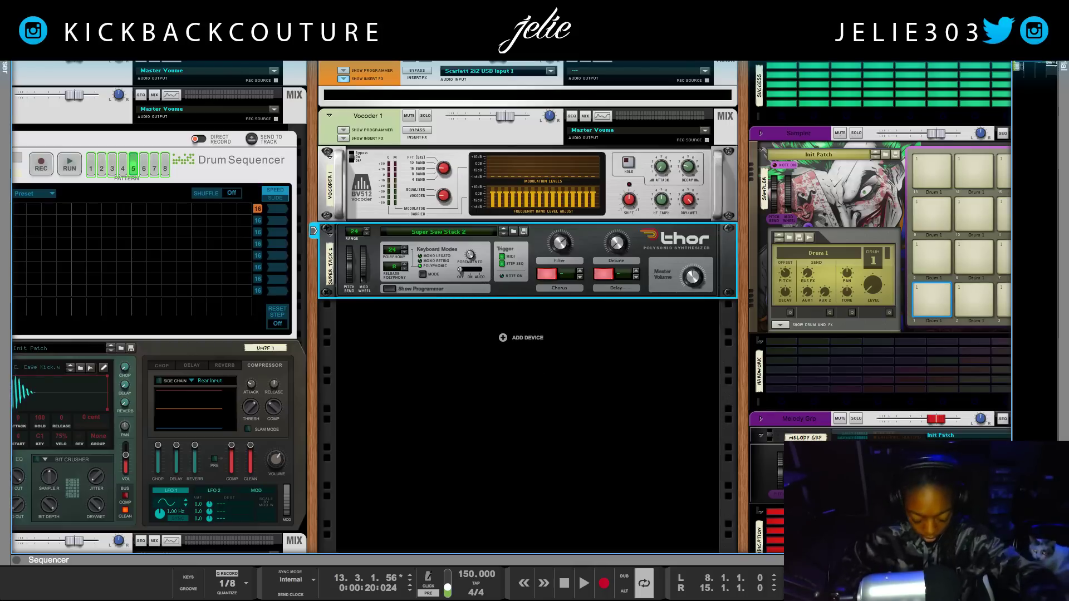
pyautogui.press('space')
pyautogui.press('space')
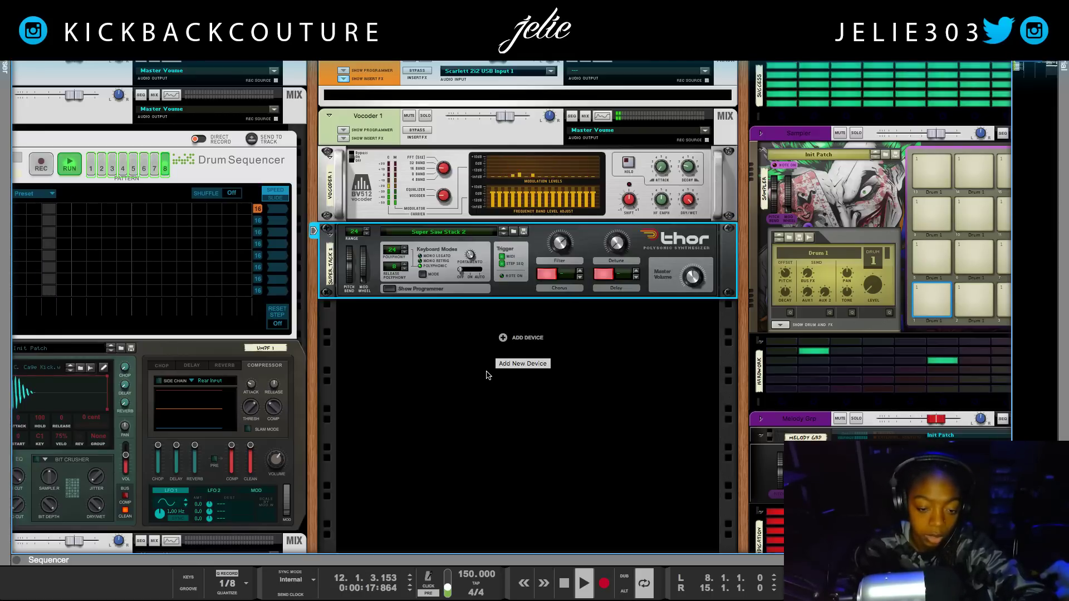
# Step: Import Palace 150bpm.mid from the [KC] Drenched By Design Midi Kit onto the Super Saw Stack 2 track, starting at bar 1
pyautogui.press('F7')
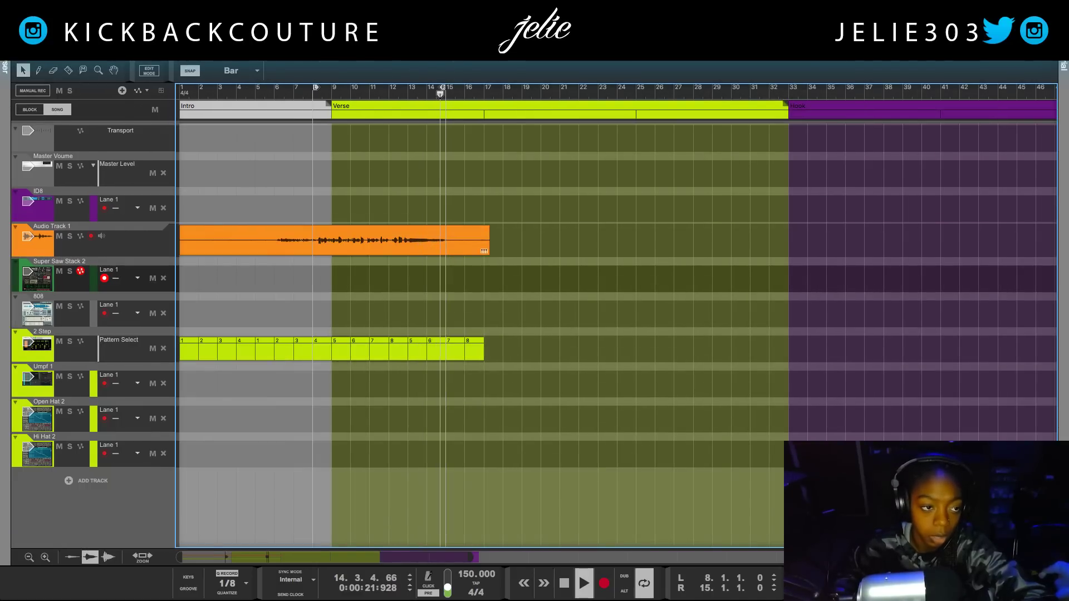
pyautogui.press('F8')
pyautogui.click(52, 375)
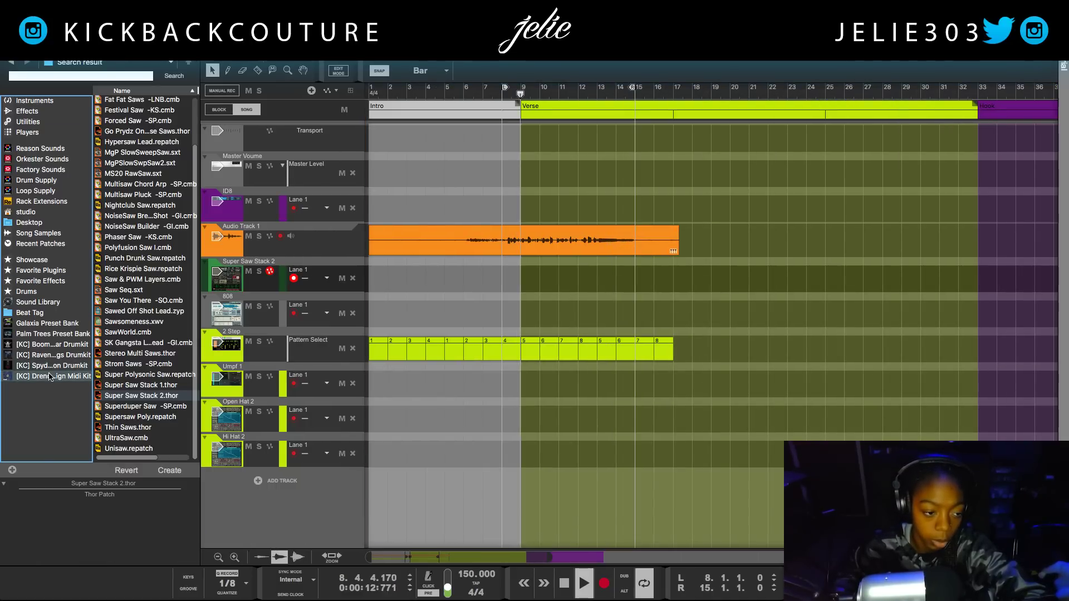
pyautogui.click(118, 323)
pyautogui.click(119, 312)
pyautogui.click(118, 301)
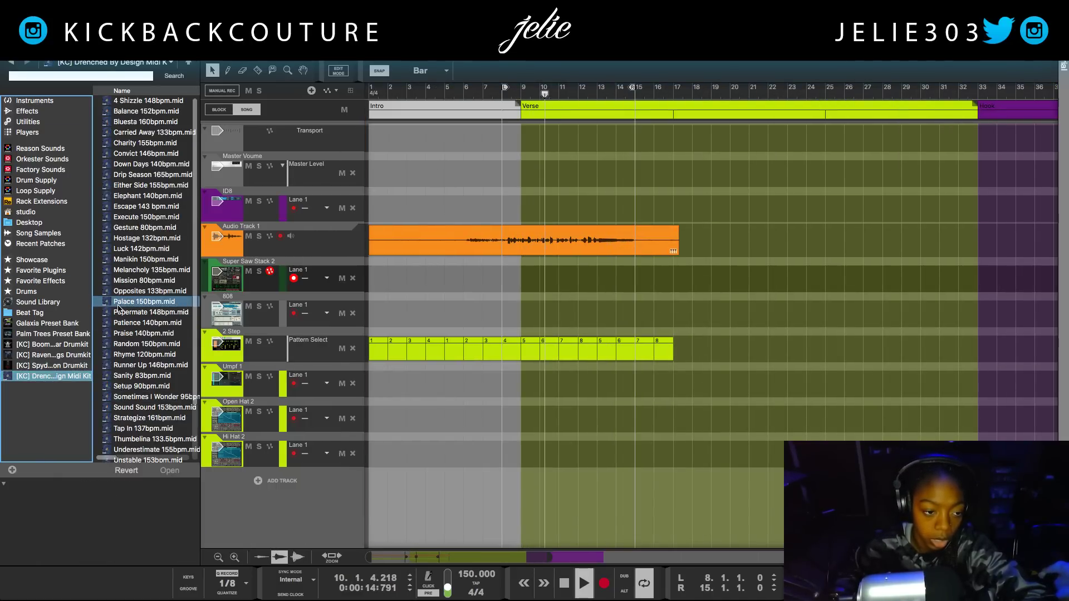
pyautogui.moveTo(119, 301); pyautogui.dragTo(375, 282)
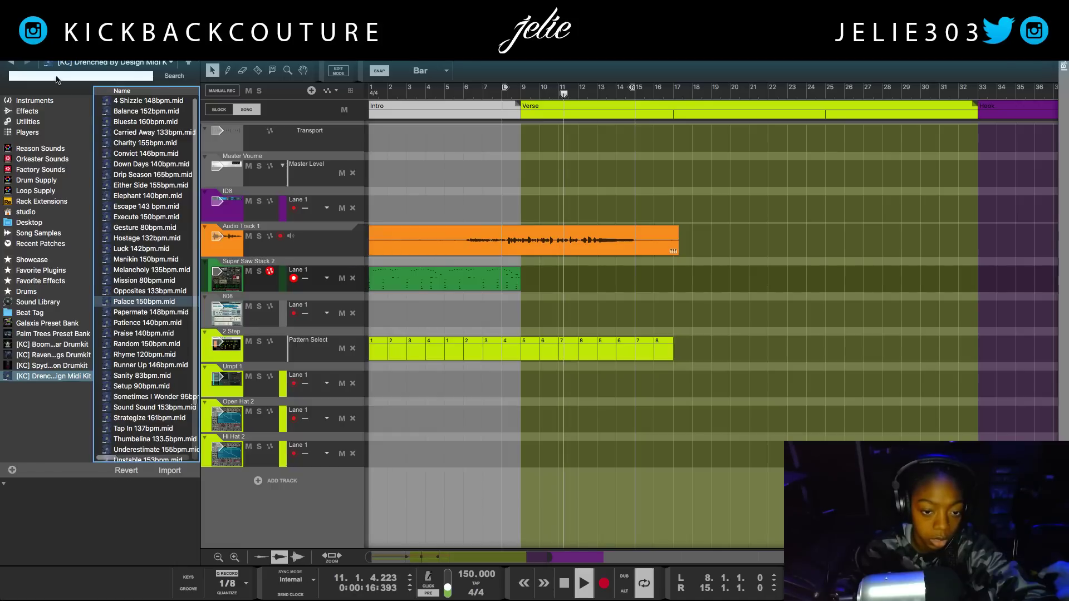
pyautogui.press('F5')
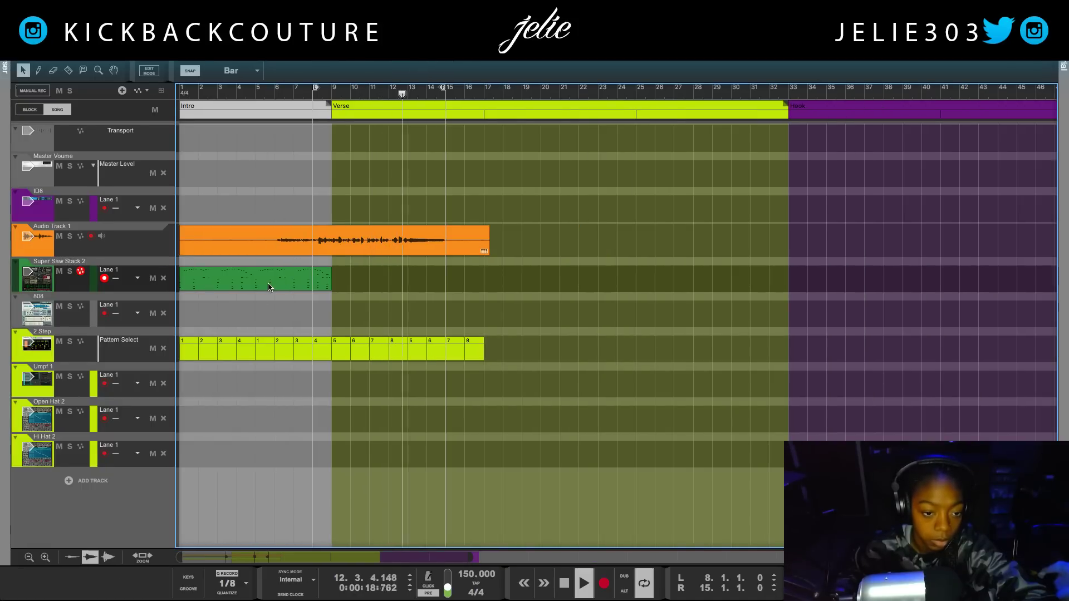
# Step: Move the Super Saw Stack 2 clip so it starts at bar 8, and check the vocoder's response in the rack
pyautogui.moveTo(268, 288); pyautogui.dragTo(408, 293)
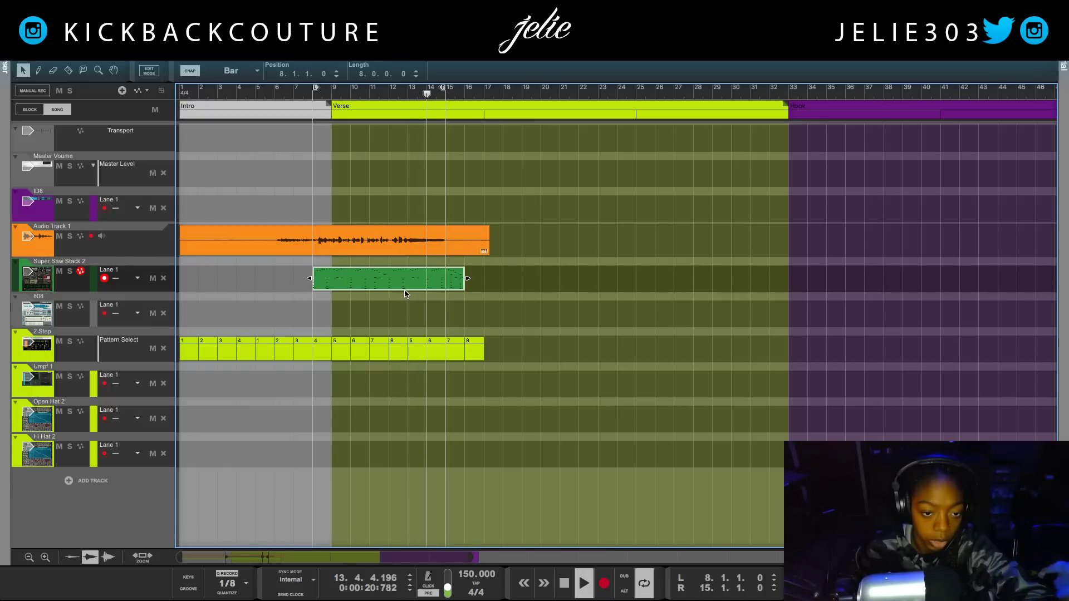
pyautogui.press('F6')
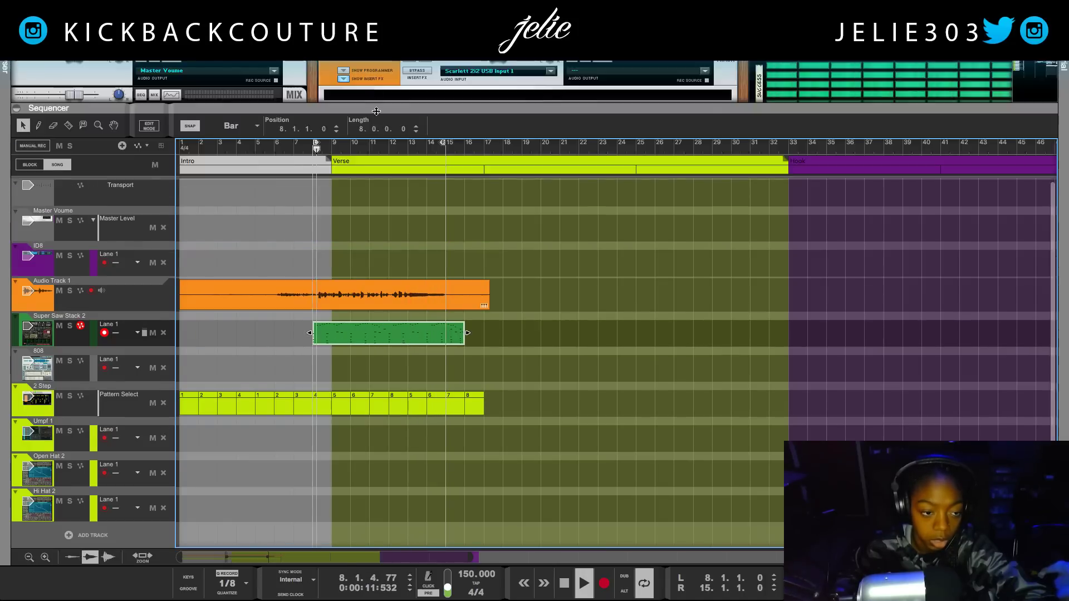
pyautogui.press('F7')
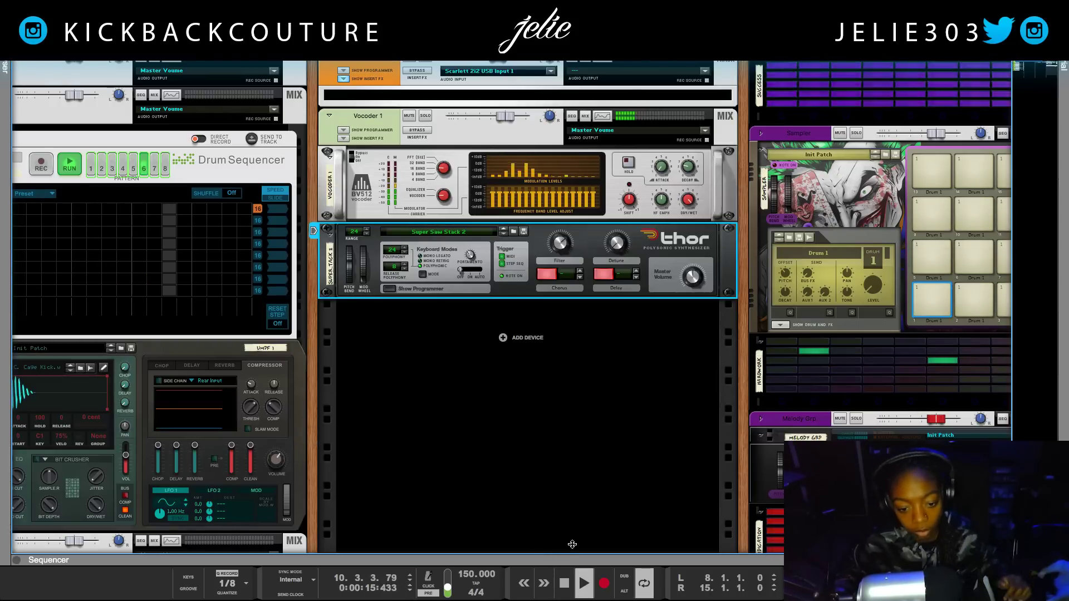
pyautogui.press('F7')
pyautogui.press('F6')
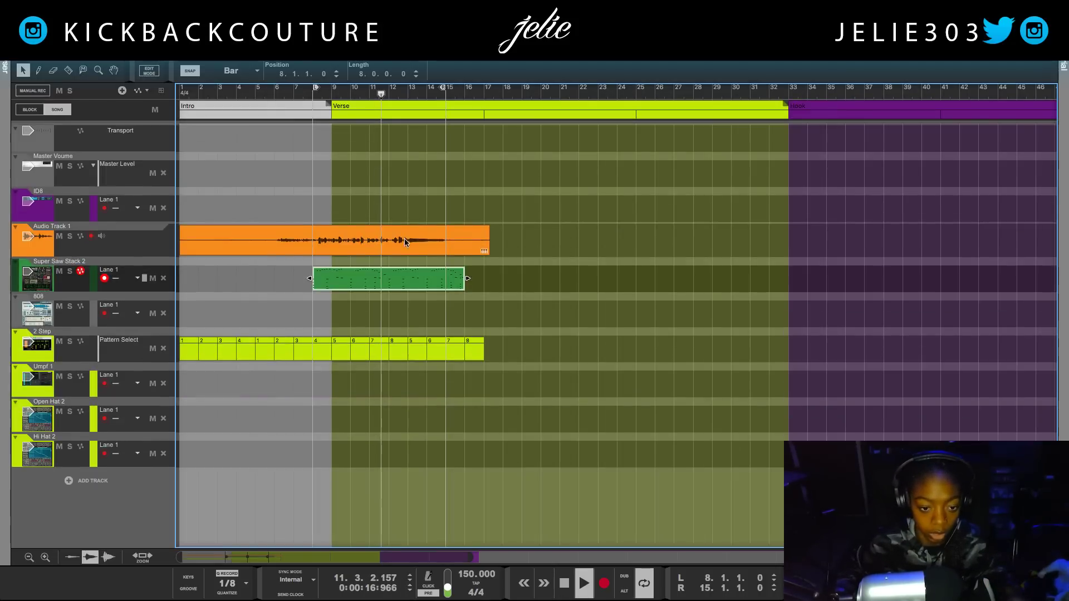
# Step: Apply side-by-side legato to all notes in the Super Saw Stack 2 clip and transpose them by -12 semitones
pyautogui.doubleClick(374, 280)
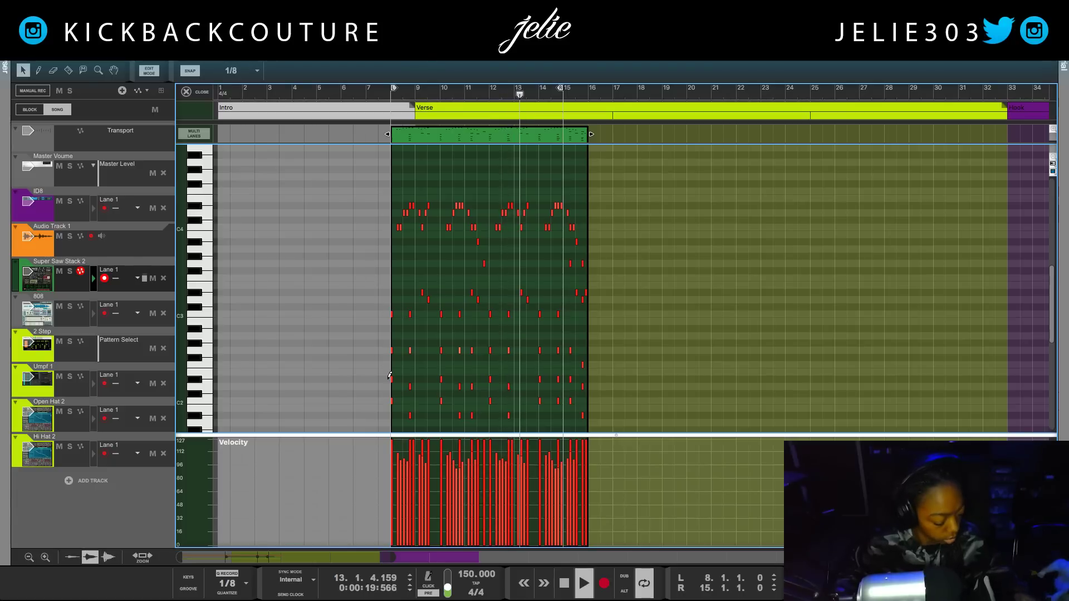
pyautogui.press('F8')
pyautogui.press('super+a')
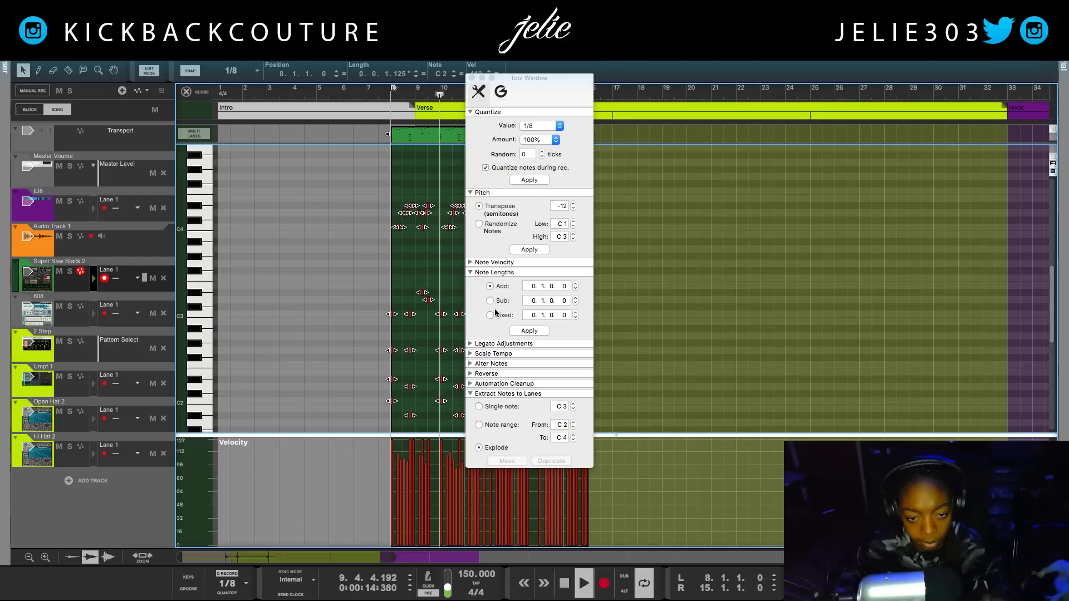
pyautogui.click(501, 343)
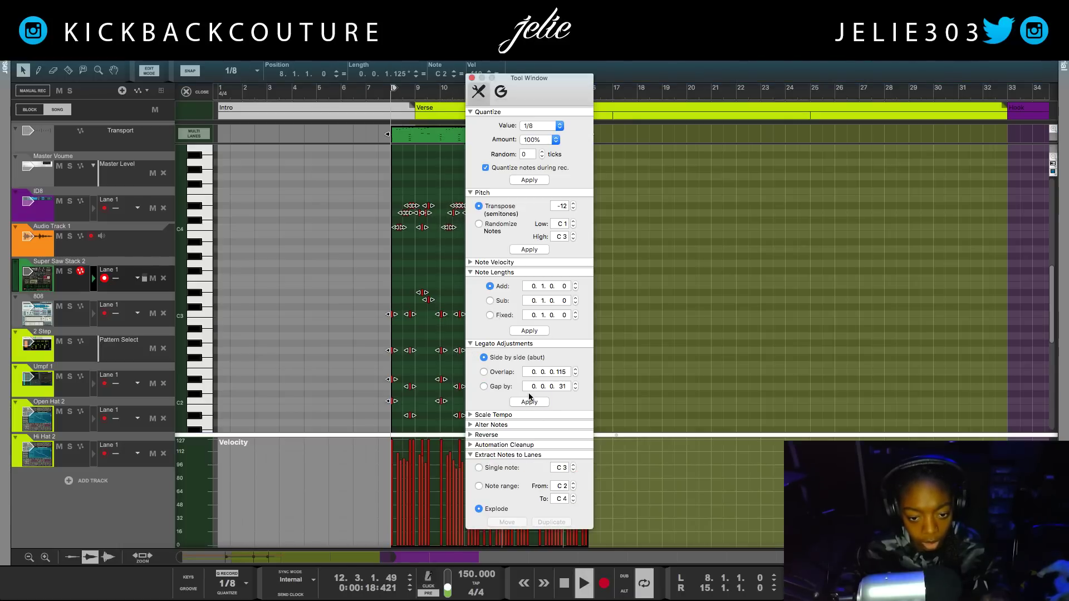
pyautogui.click(526, 402)
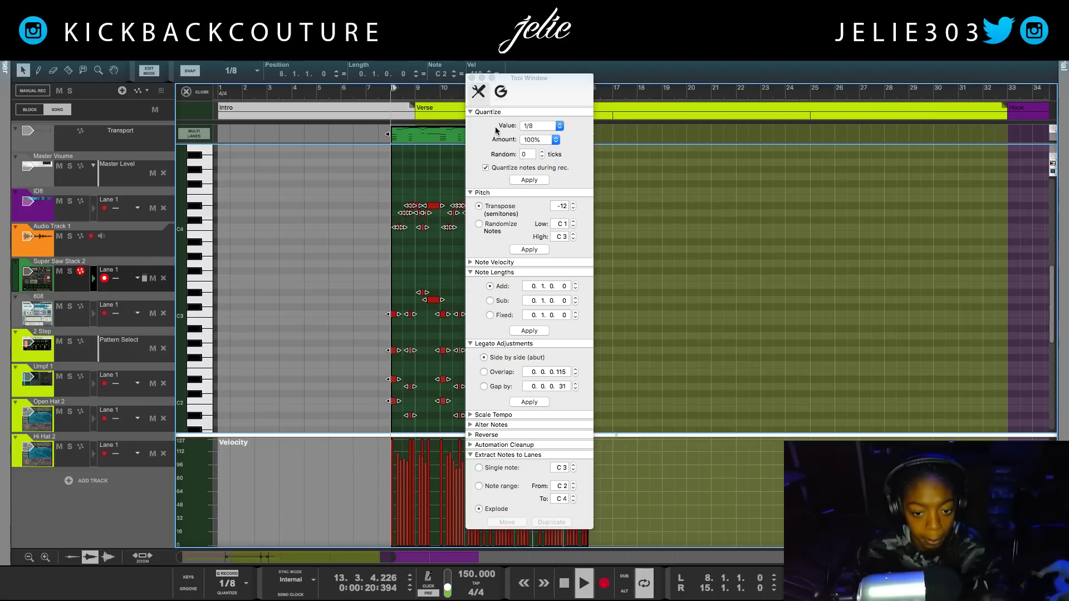
pyautogui.click(471, 78)
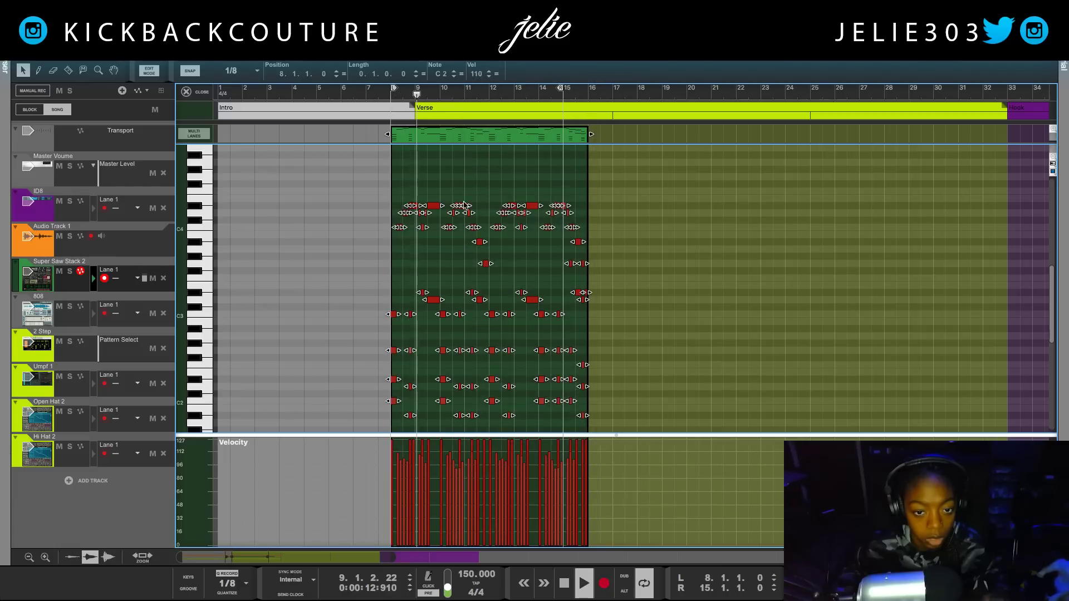
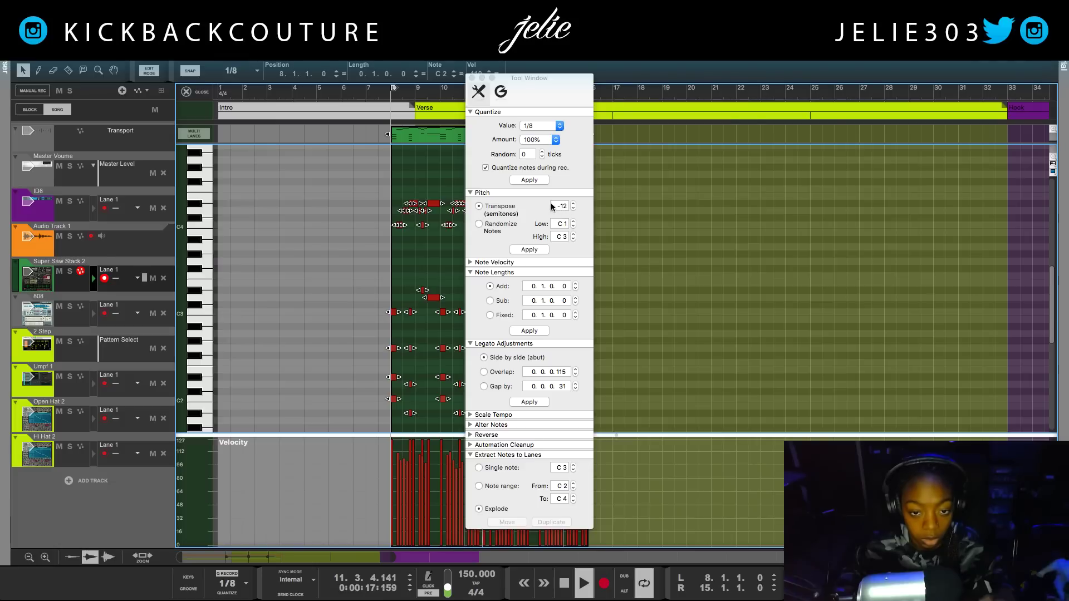
pyautogui.click(519, 249)
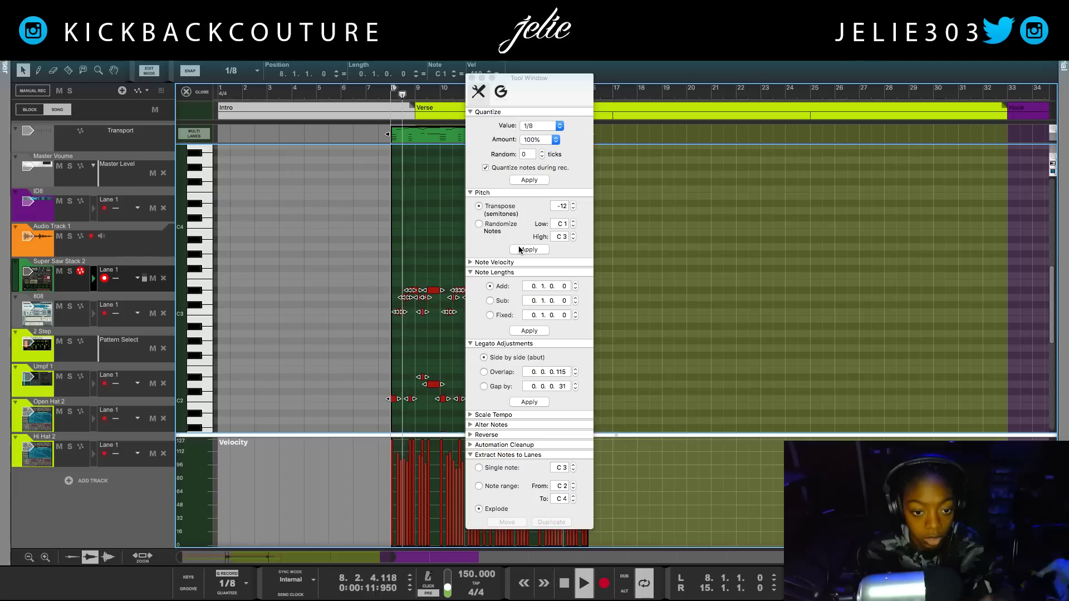
pyautogui.click(471, 79)
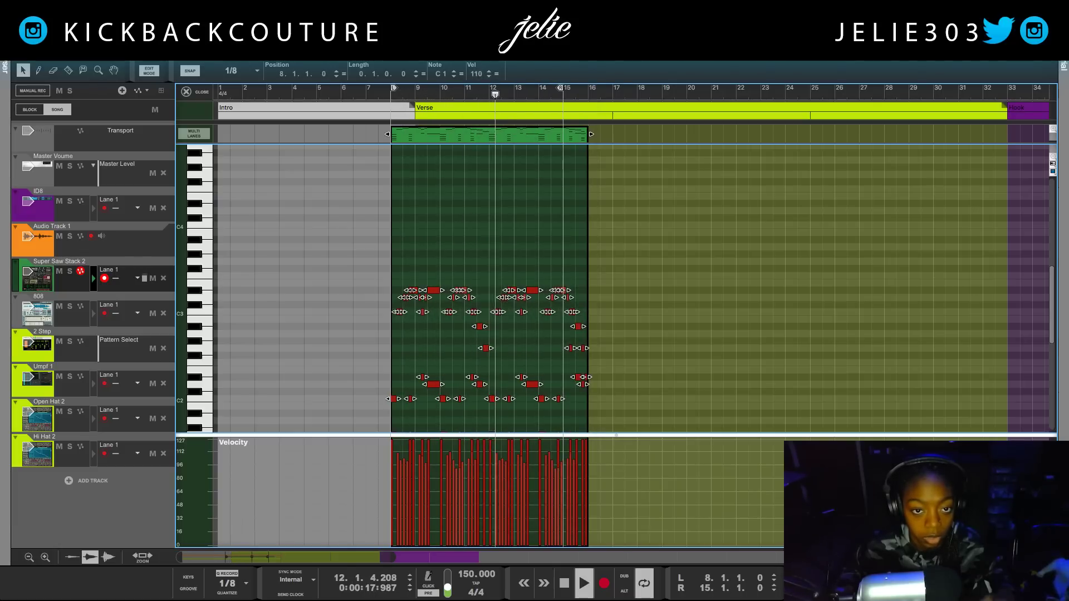
# Step: Try the BV512's band count at 4 bands, and raise it to a higher count while the loop plays
pyautogui.press('F6')
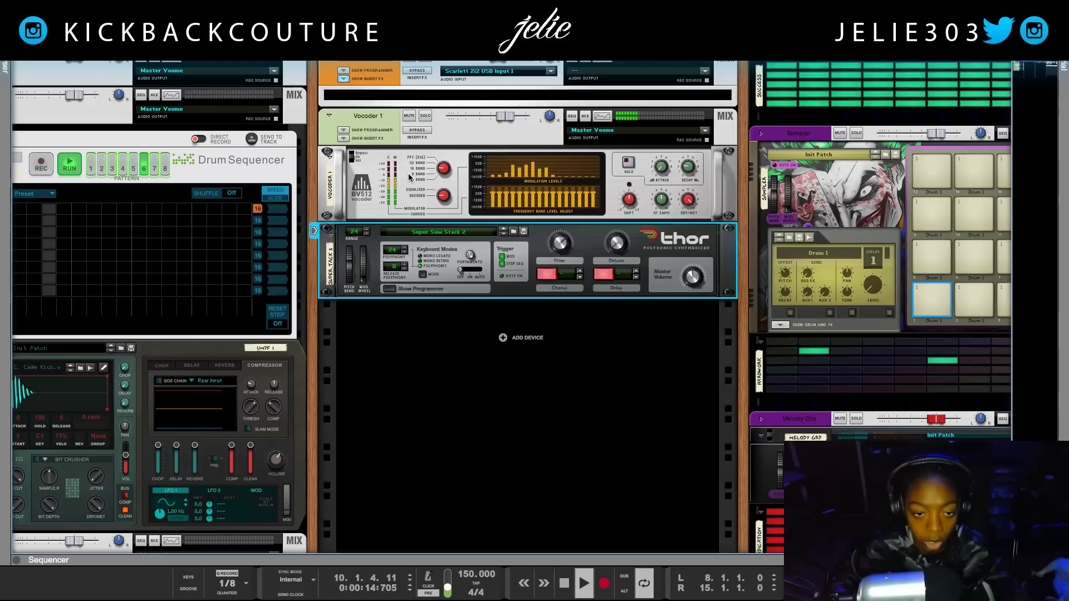
pyautogui.click(437, 178)
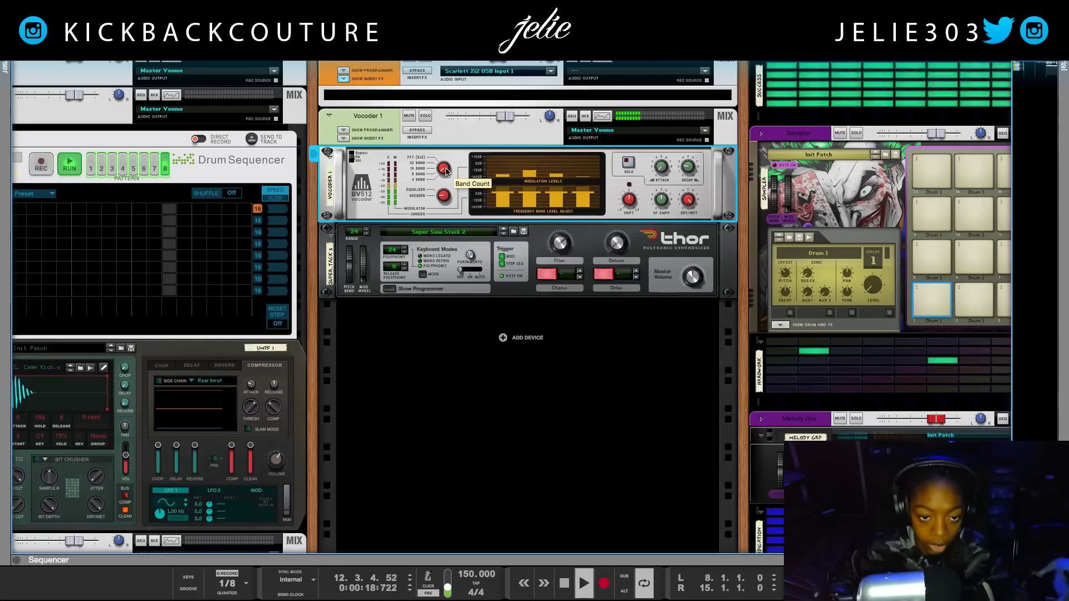
pyautogui.moveTo(443, 171); pyautogui.dragTo(450, 147)
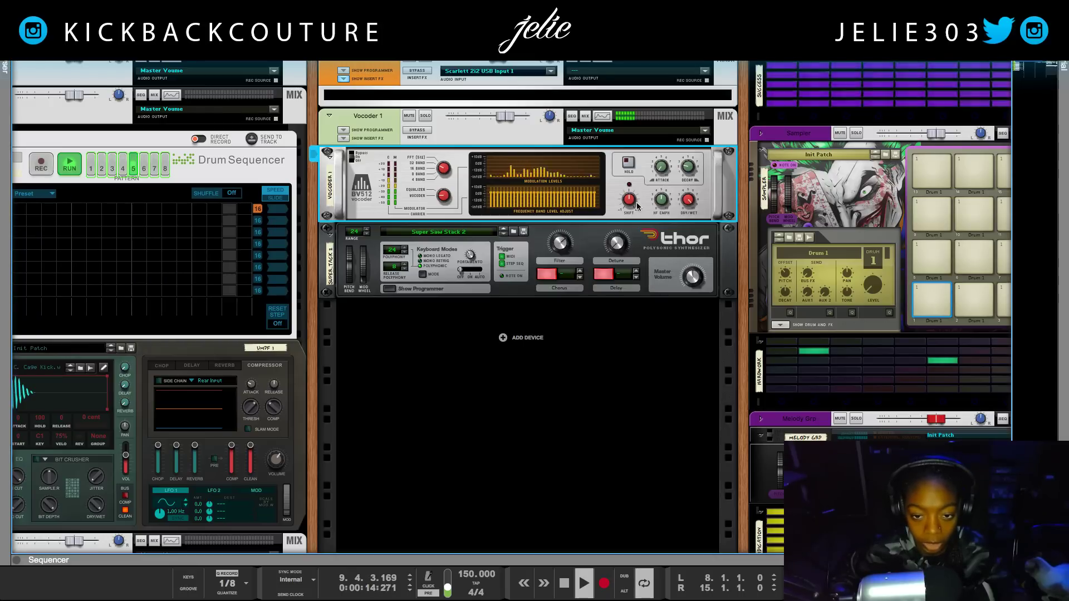
# Step: Sweep the BV512's Shift between -64 and 63 and try its HF Emph amount while the loop plays
pyautogui.moveTo(628, 205)
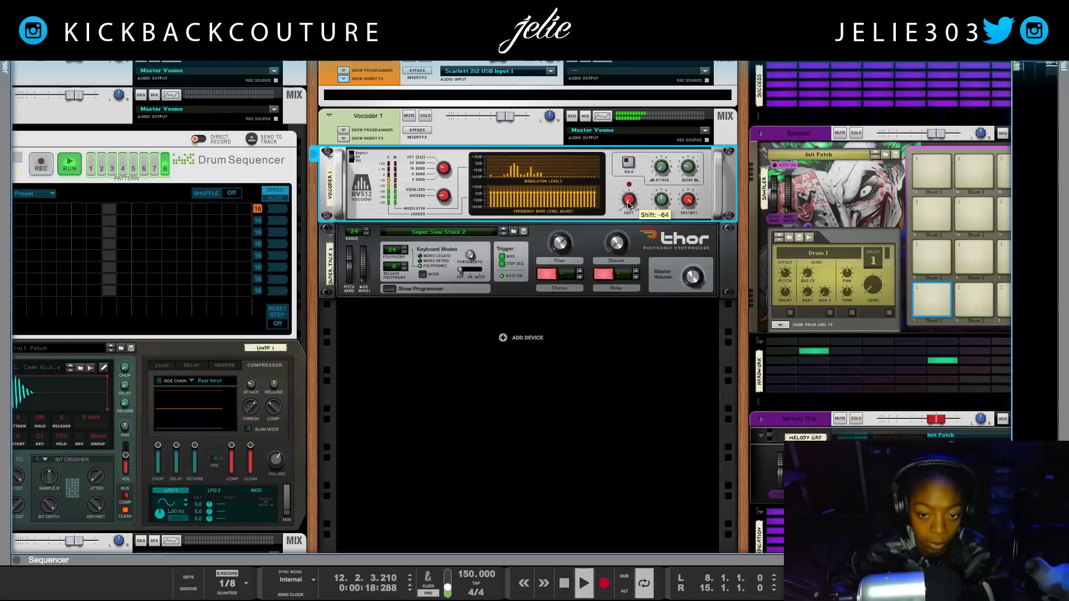
pyautogui.moveTo(628, 205); pyautogui.dragTo(634, 188)
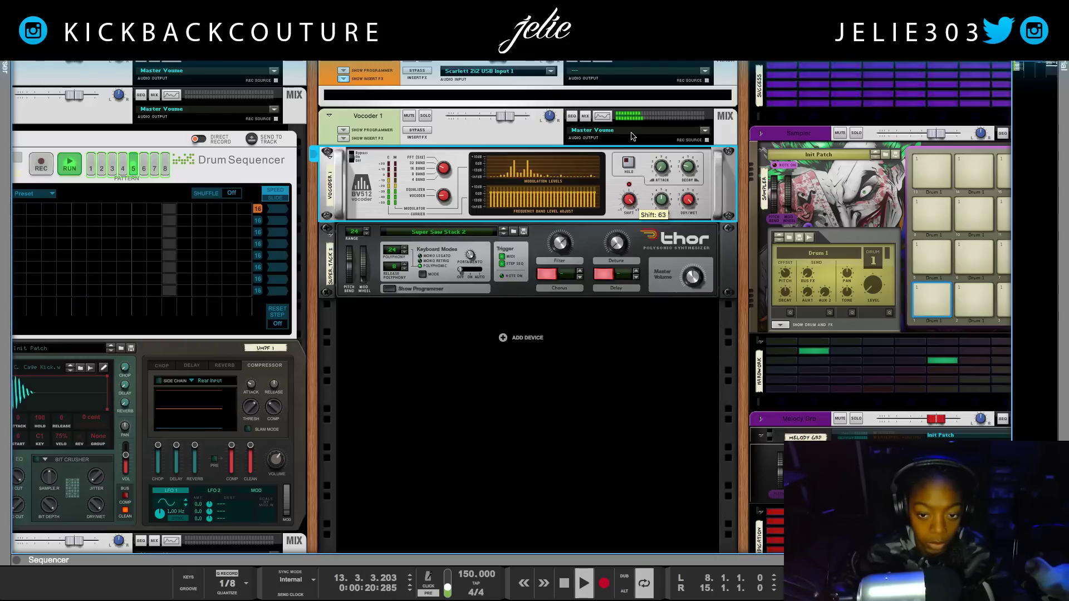
pyautogui.moveTo(633, 136); pyautogui.dragTo(619, 262)
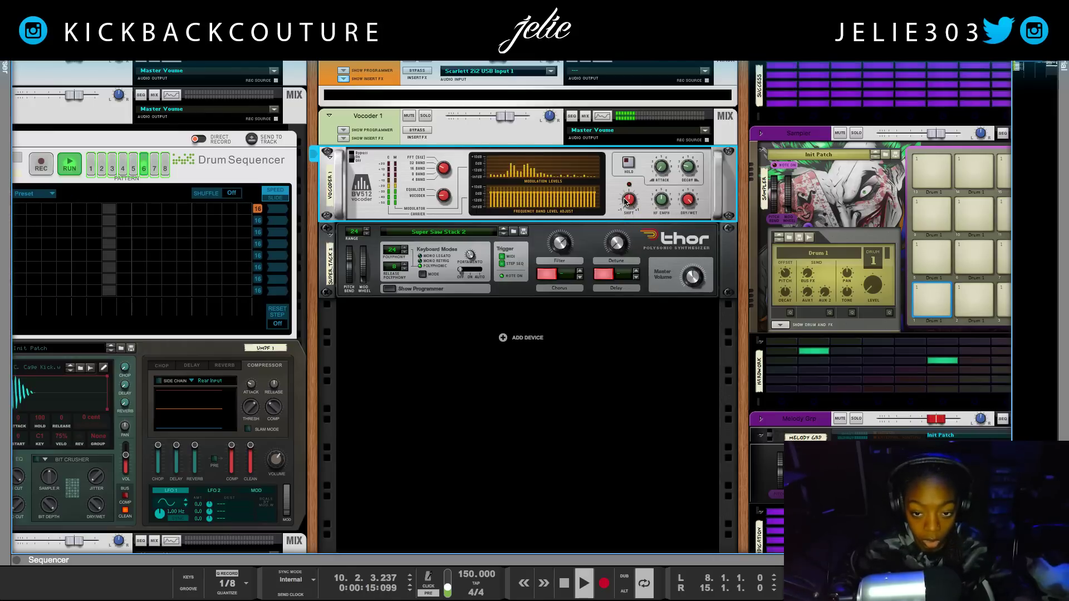
pyautogui.moveTo(662, 205); pyautogui.dragTo(650, 178)
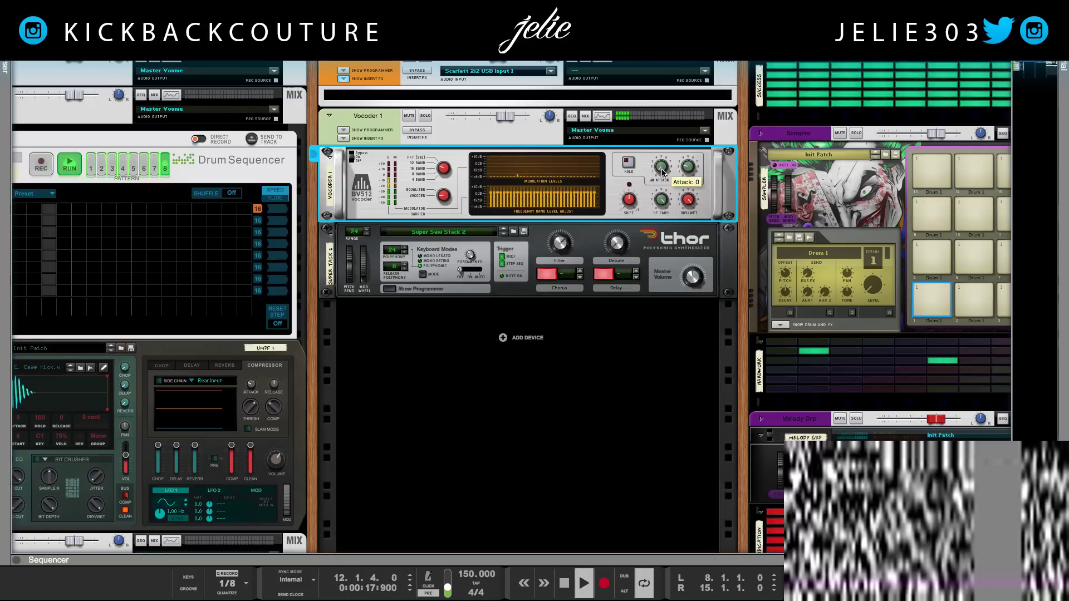
# Step: Audition the BV512 with Attack at 0, and adjust its Decay through different amounts during loop playback
pyautogui.press('space')
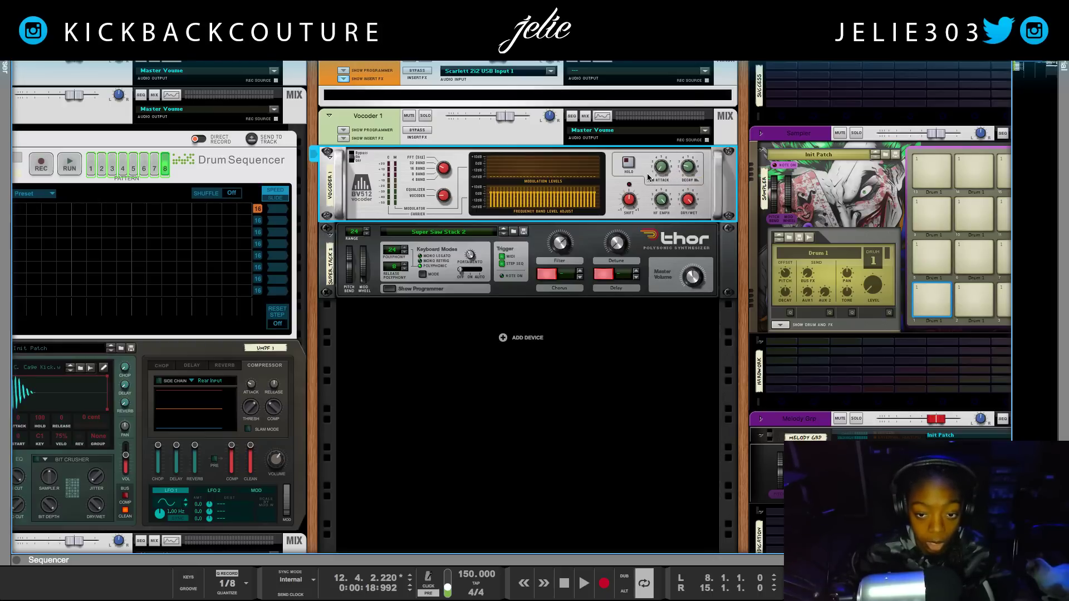
pyautogui.press('space')
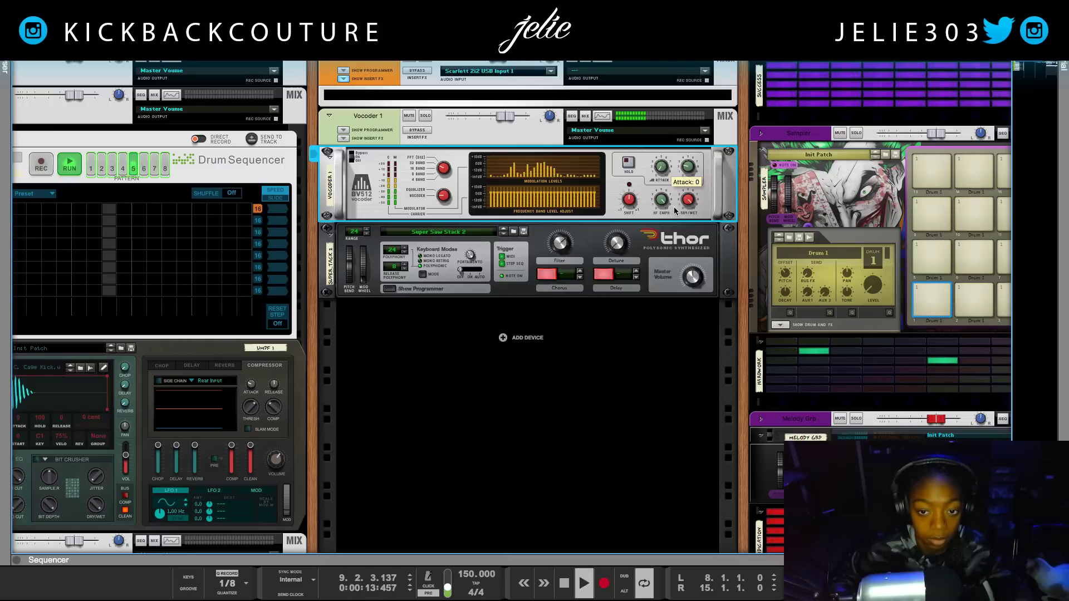
pyautogui.press('space')
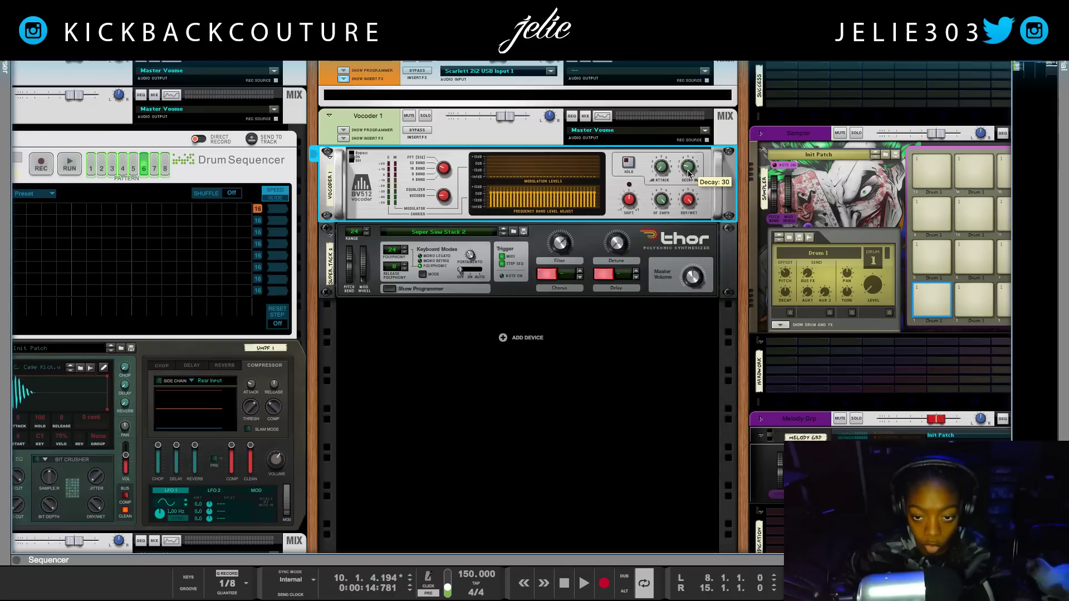
pyautogui.press('space')
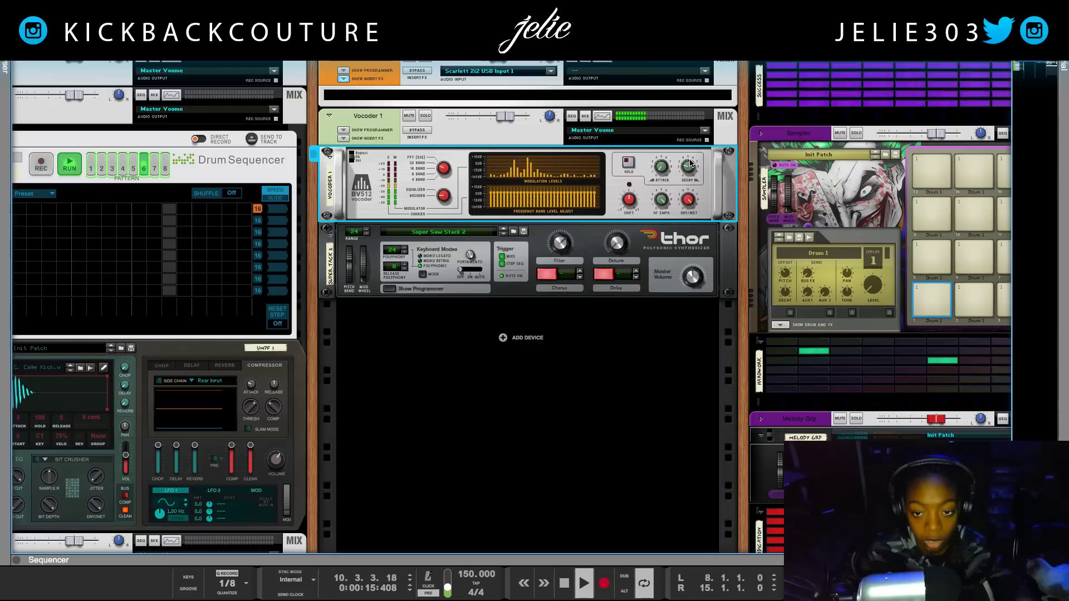
pyautogui.moveTo(703, 233); pyautogui.dragTo(679, 132)
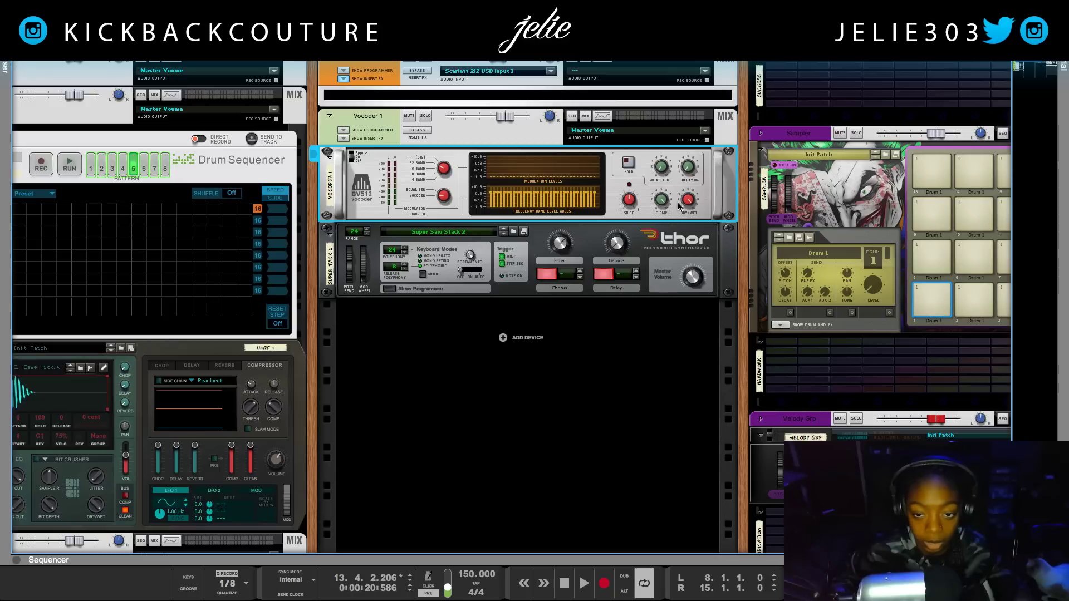
pyautogui.moveTo(688, 170)
pyautogui.mouseDown()
pyautogui.moveTo(689, 139)
pyautogui.moveTo(694, 172)
pyautogui.mouseUp()
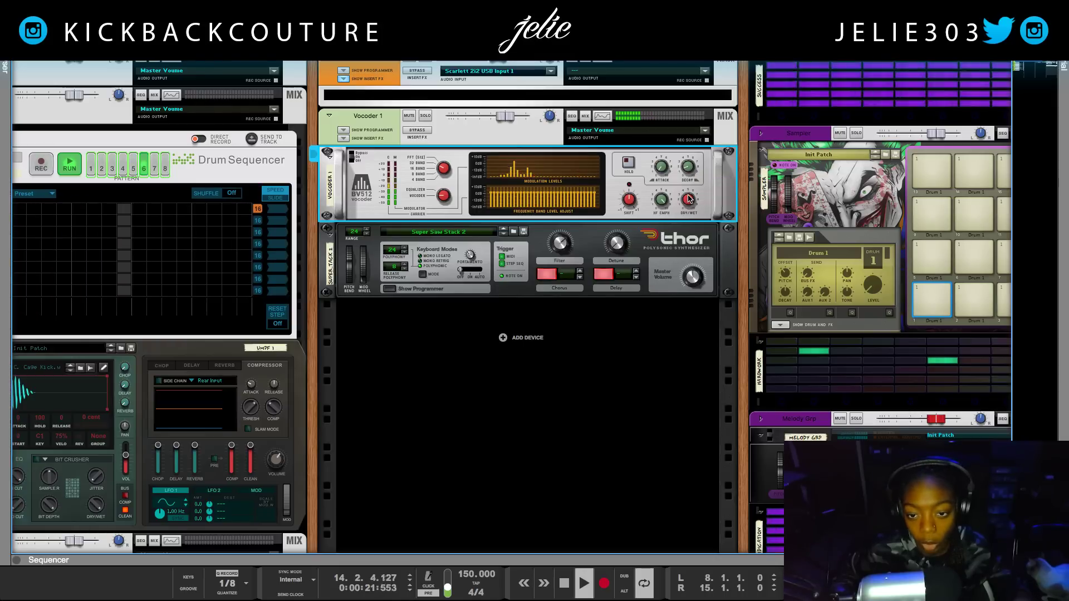
# Step: Try a lower Dry/Wet mix on the BV512 and test its Hold function against the playing loop
pyautogui.moveTo(689, 203); pyautogui.dragTo(688, 241)
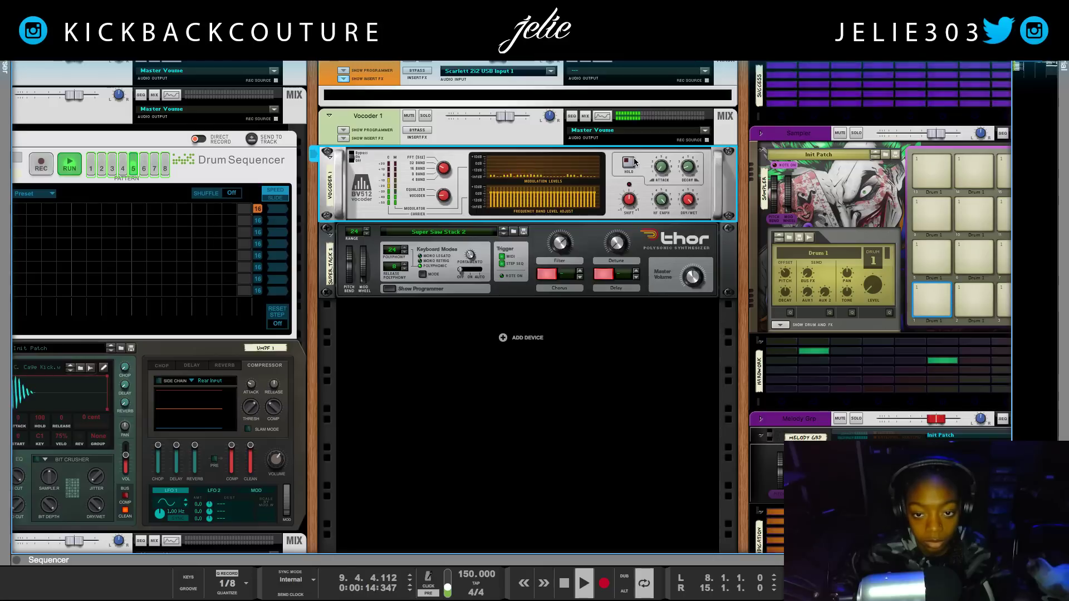
pyautogui.press('space')
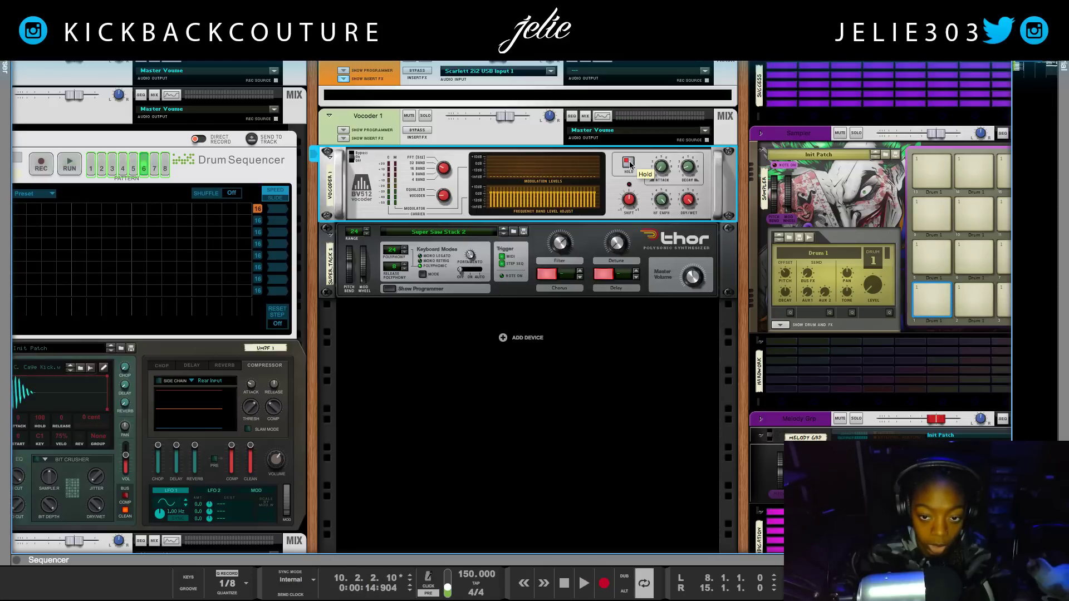
pyautogui.press('space')
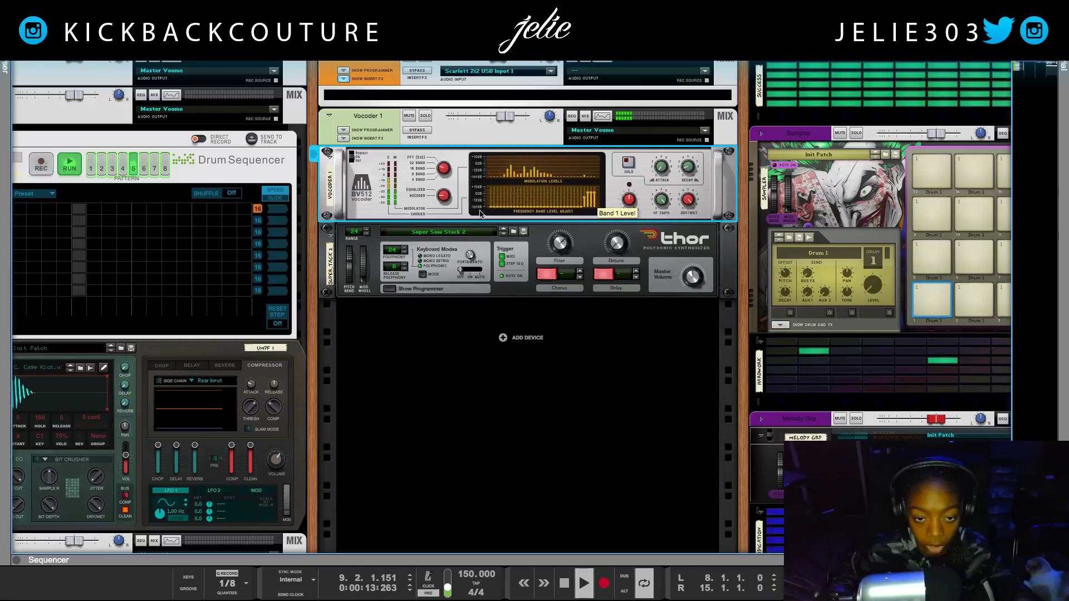
# Step: Try cutting the BV512's outer frequency bands to favour the middle ones, and restore flat band levels while auditioning the loop
pyautogui.moveTo(481, 213)
pyautogui.mouseDown()
pyautogui.moveTo(502, 177)
pyautogui.moveTo(486, 177)
pyautogui.moveTo(496, 165)
pyautogui.moveTo(535, 161)
pyautogui.moveTo(562, 177)
pyautogui.moveTo(551, 192)
pyautogui.moveTo(565, 205)
pyautogui.moveTo(598, 209)
pyautogui.moveTo(540, 182)
pyautogui.moveTo(517, 196)
pyautogui.moveTo(506, 227)
pyautogui.moveTo(473, 232)
pyautogui.mouseUp()
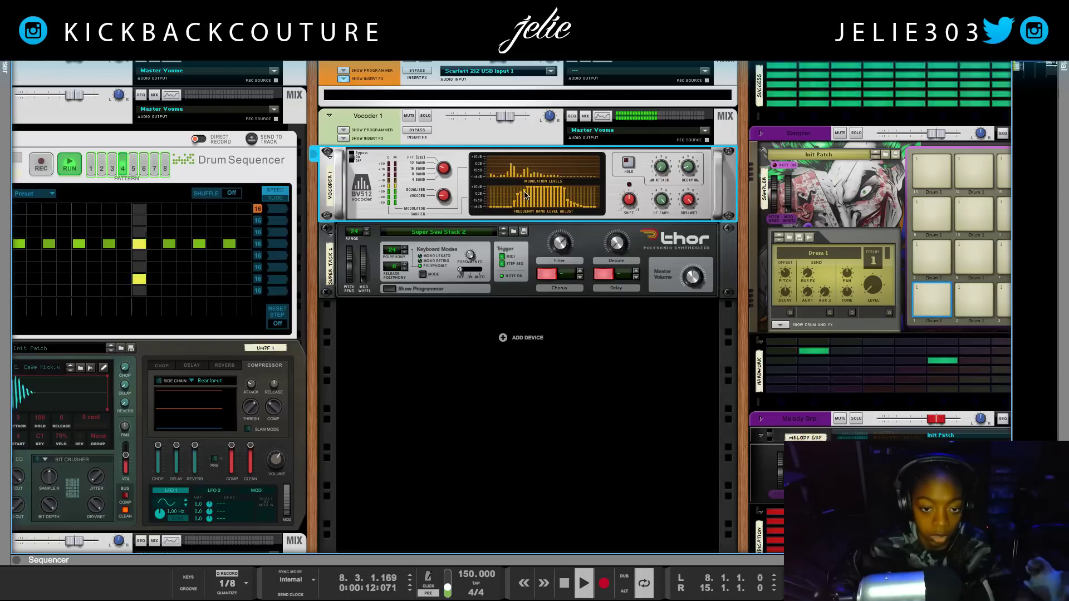
pyautogui.press('space')
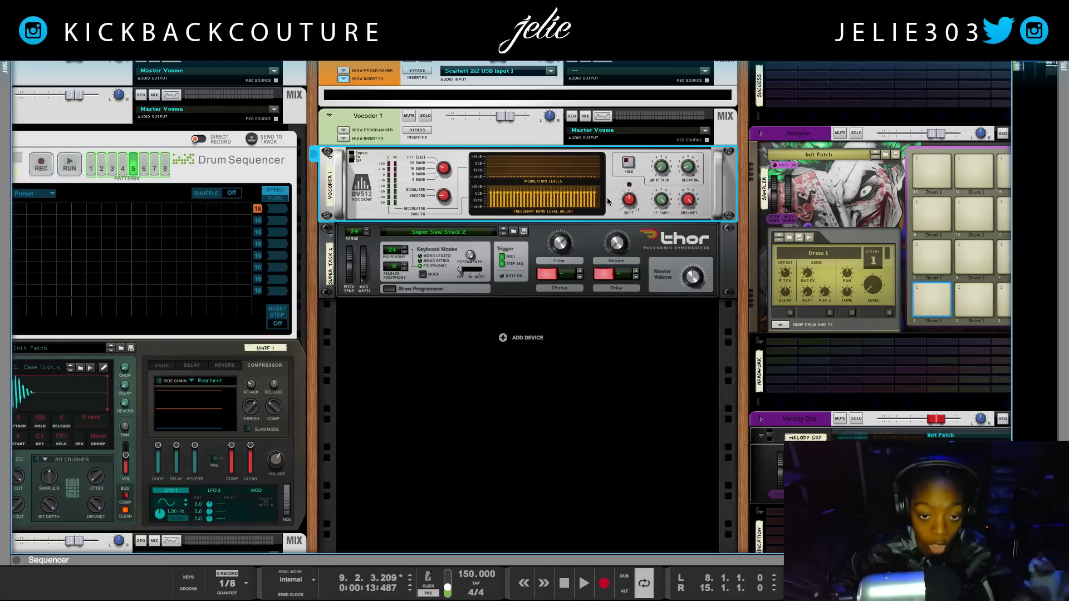
pyautogui.press('space')
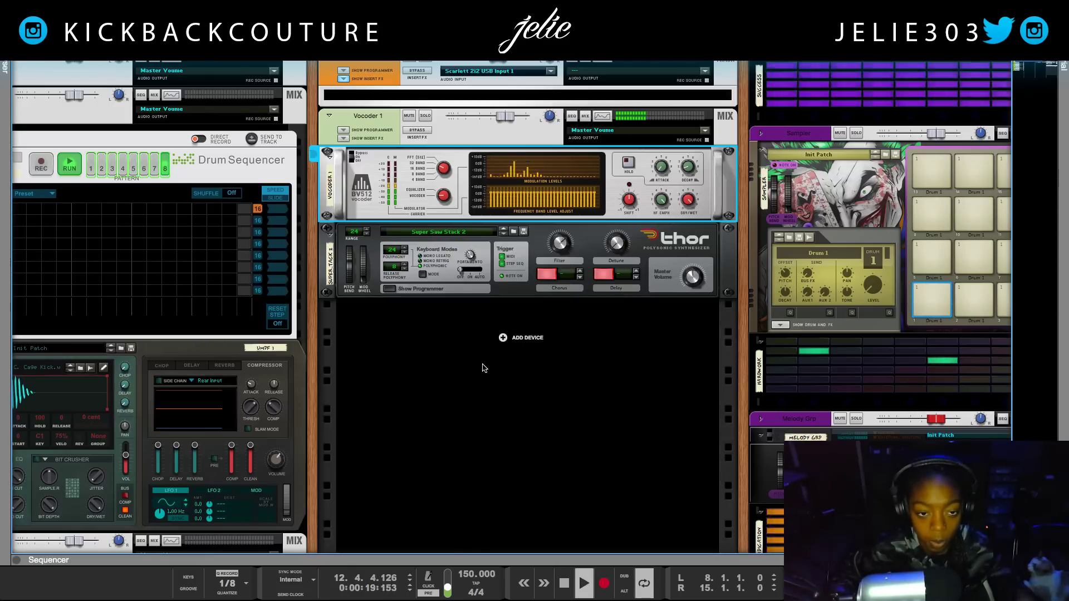
pyautogui.press('space')
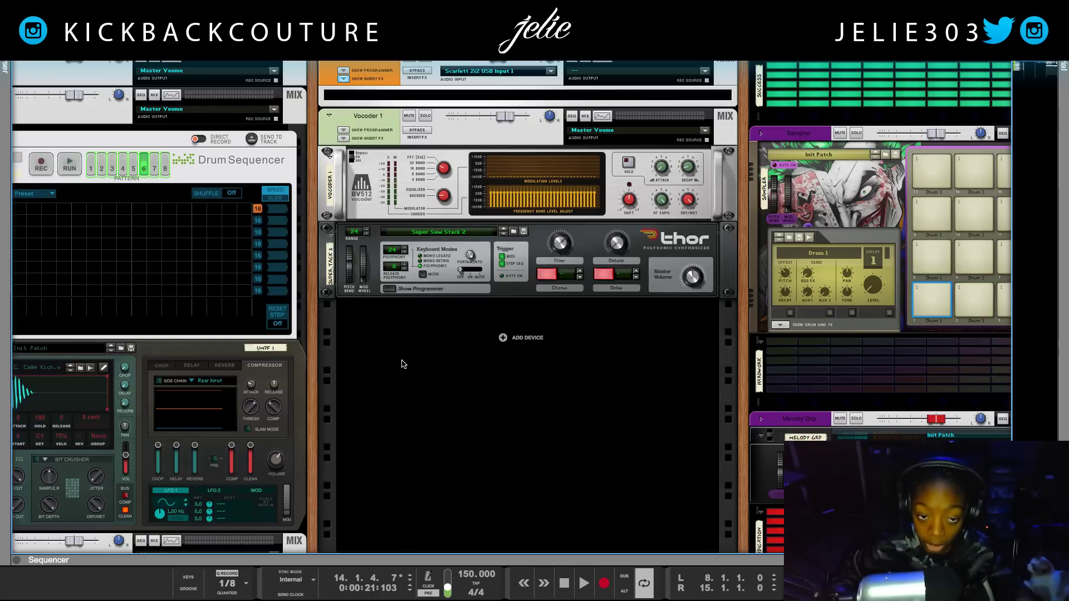
# Step: Play the looped section to listen to the Vocoder 1 channel with its current settings
pyautogui.click(398, 543)
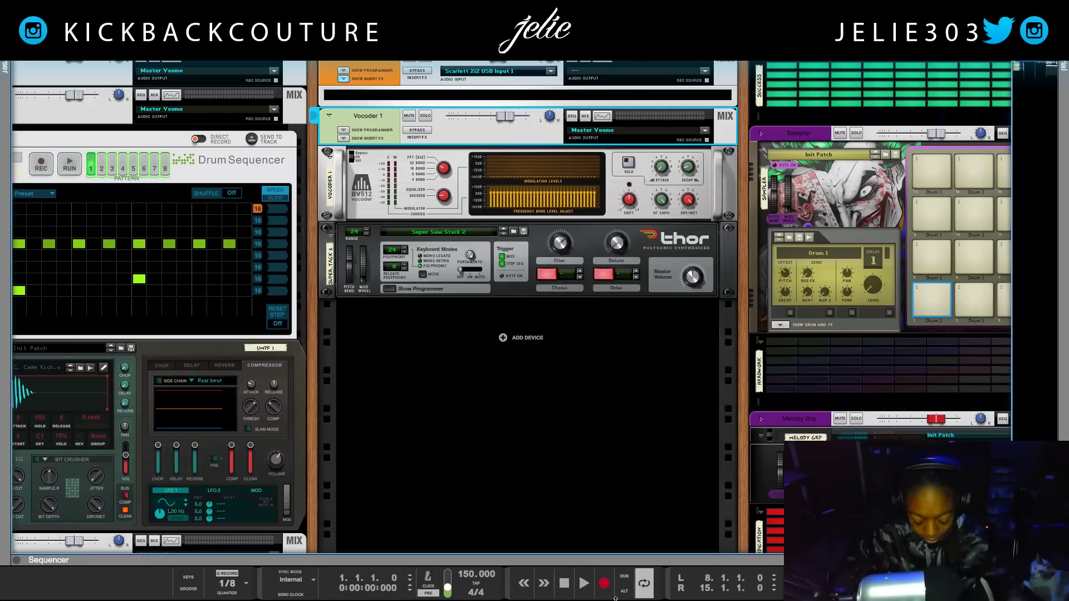
pyautogui.press('space')
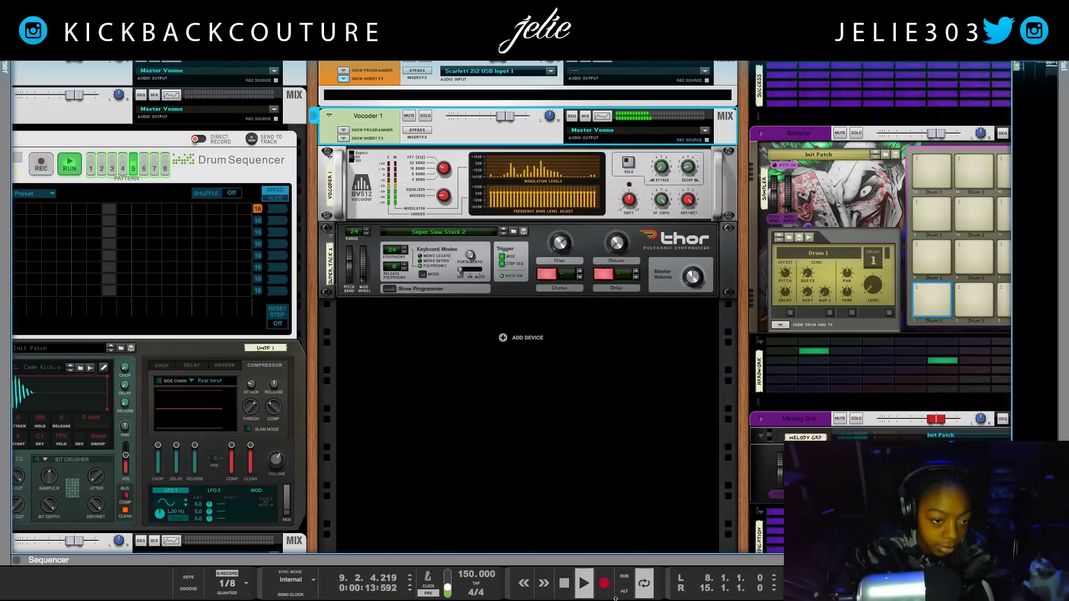
pyautogui.press('space')
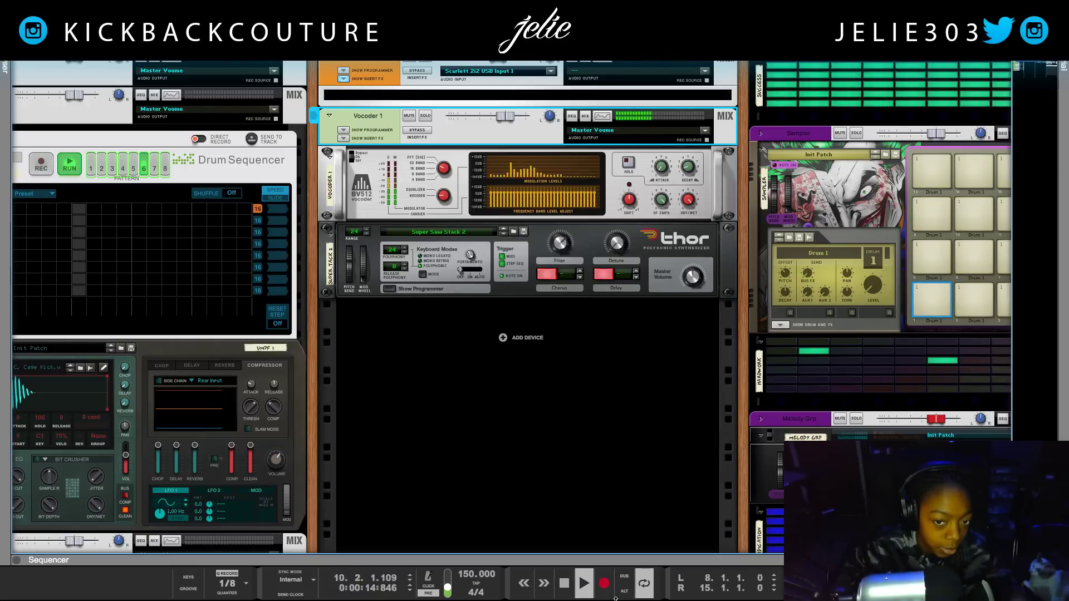